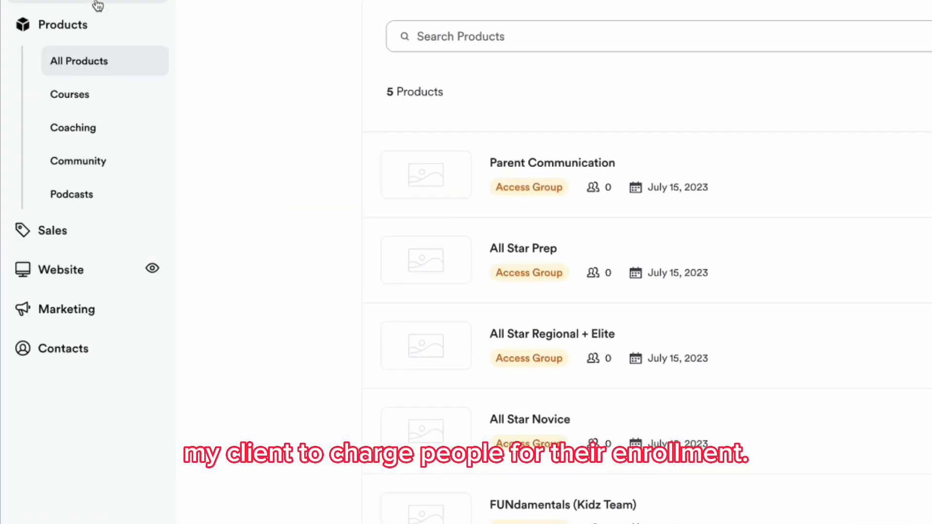
- Start a new offer from the sales offers list and title it "FUNdamentals (Kidz Team)"
left_click(49, 230)
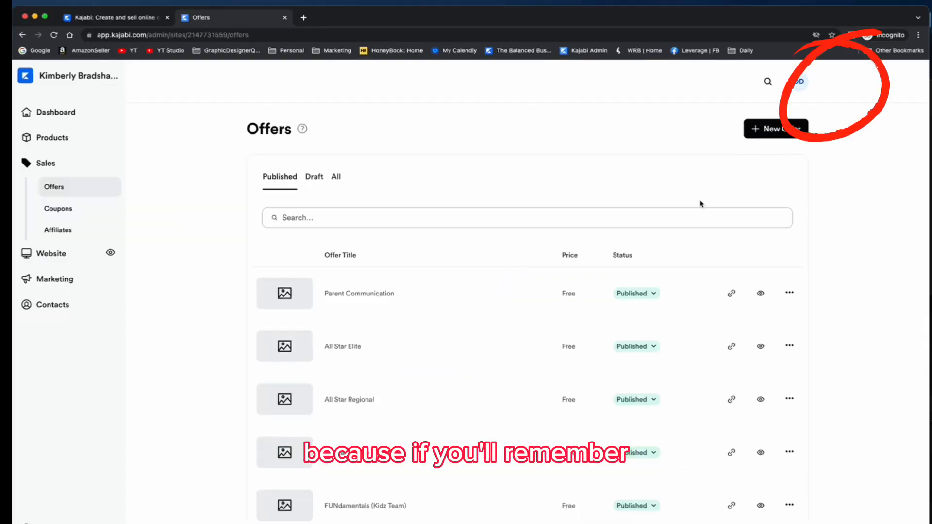
scroll(566, 338, "down", 3)
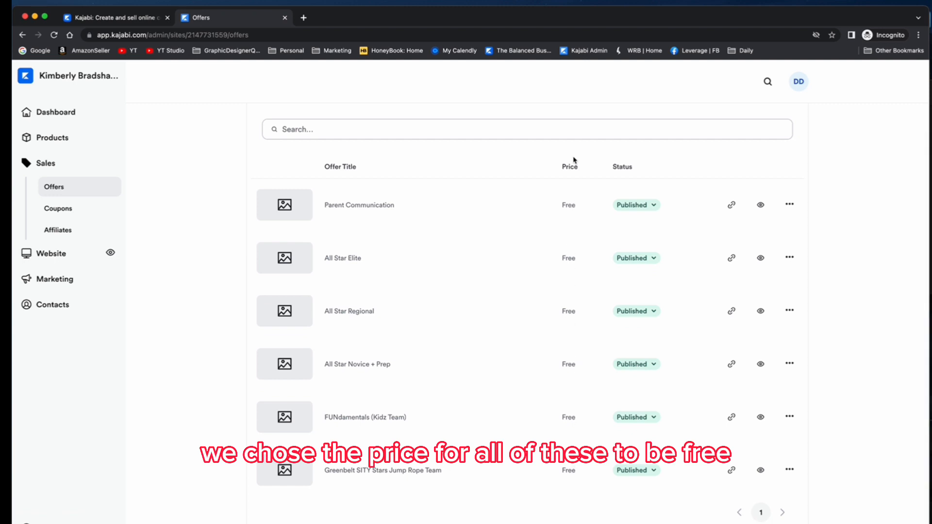
scroll(573, 160, "up", 3)
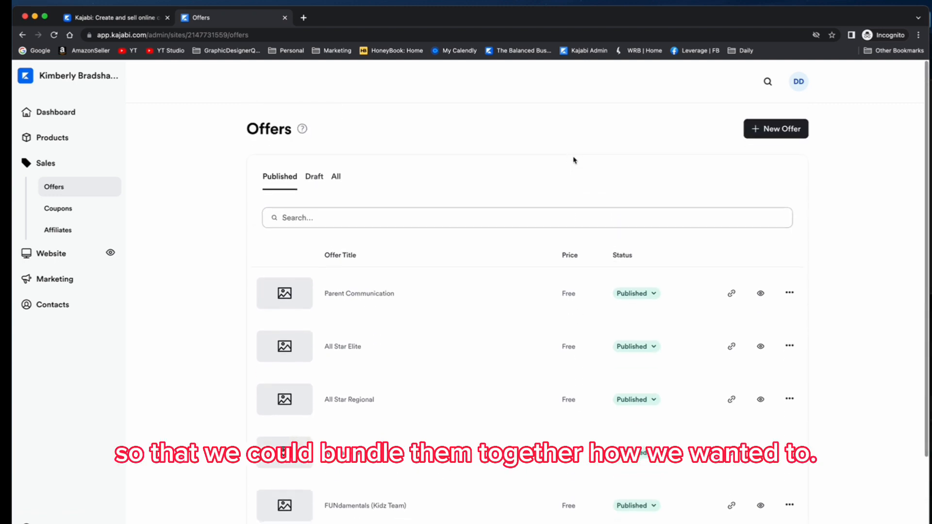
left_click(788, 130)
left_click(213, 196)
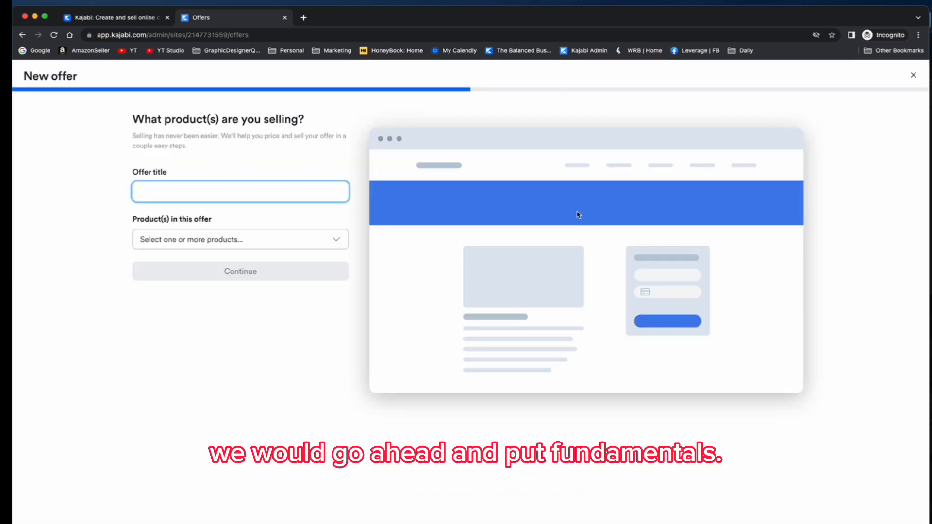
type("FUNdam")
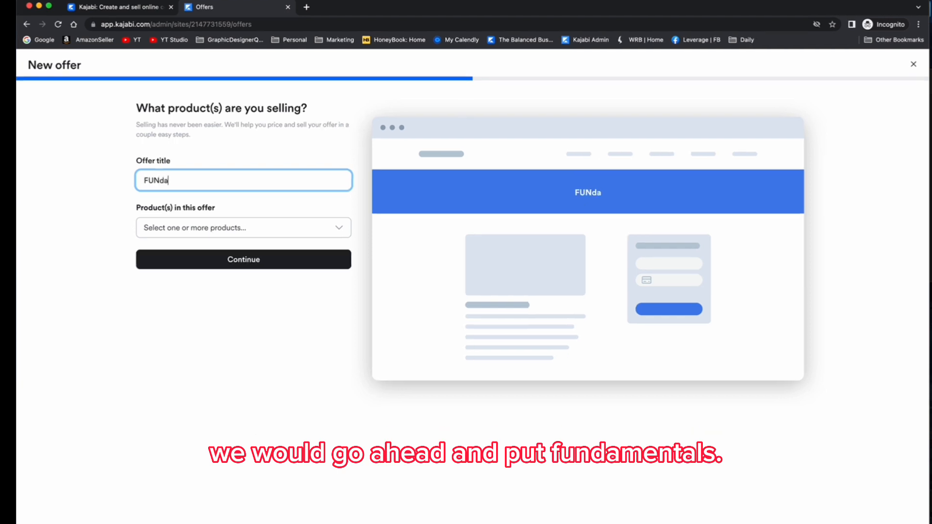
type("entals (Kid")
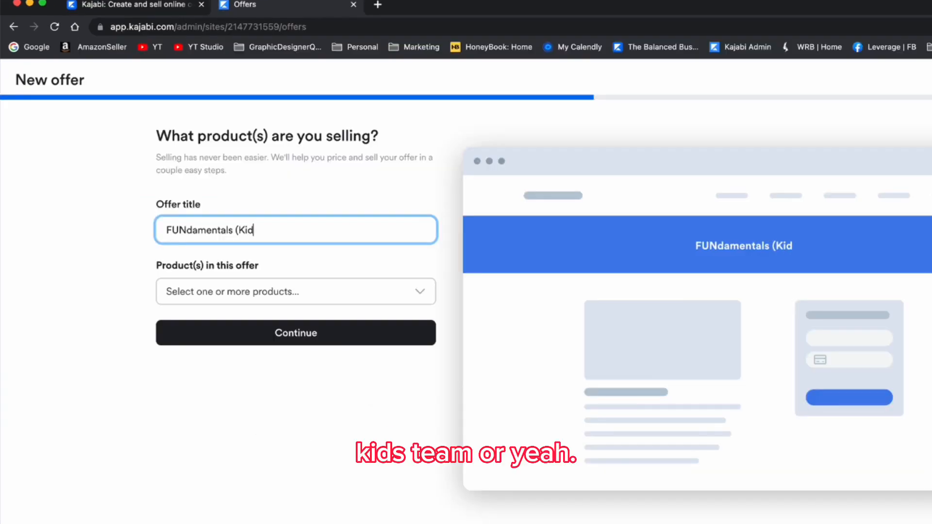
type("z Team)")
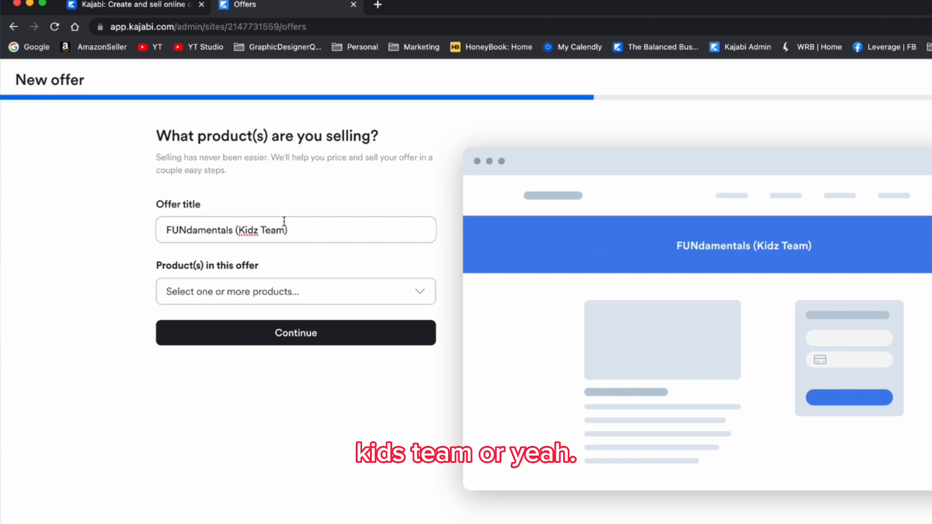
- Include the FUNdamentals (Kidz Team) and Parent Communication products in the offer and continue to its pricing
left_click(286, 295)
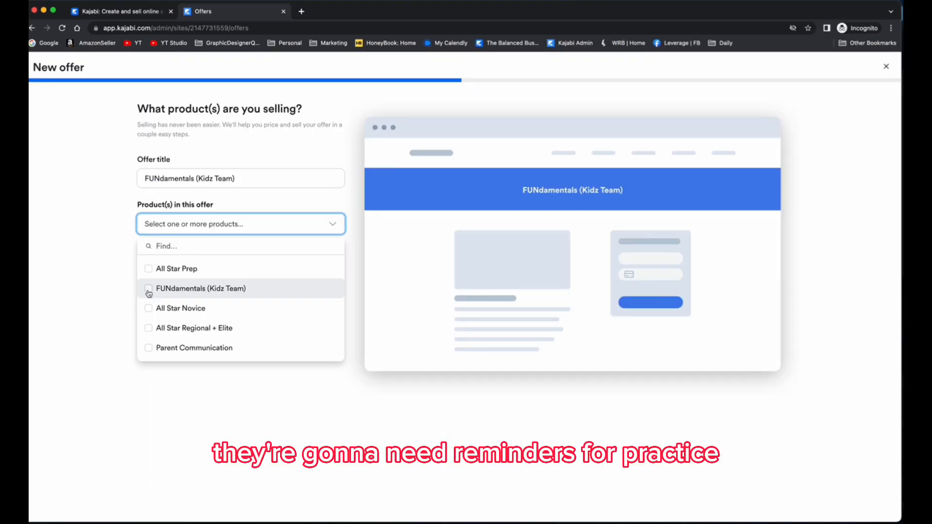
left_click(149, 290)
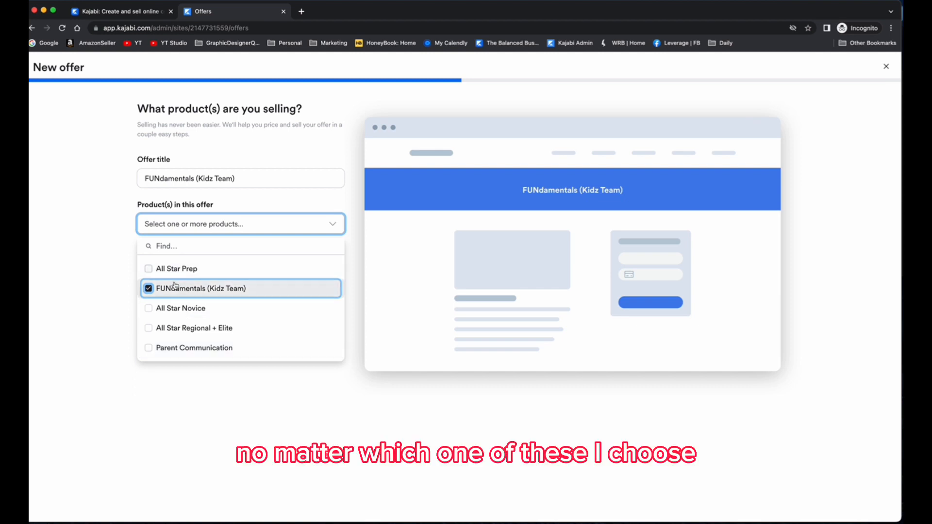
left_click(146, 348)
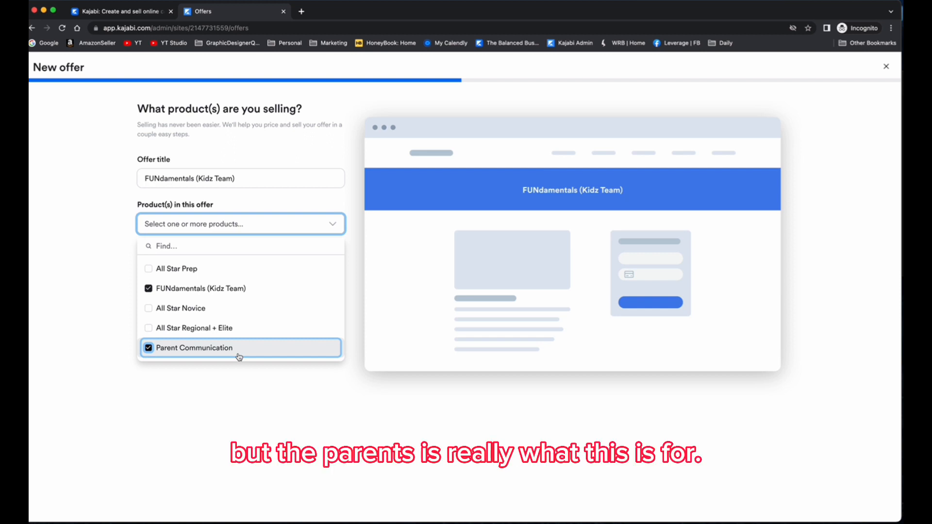
left_click(323, 380)
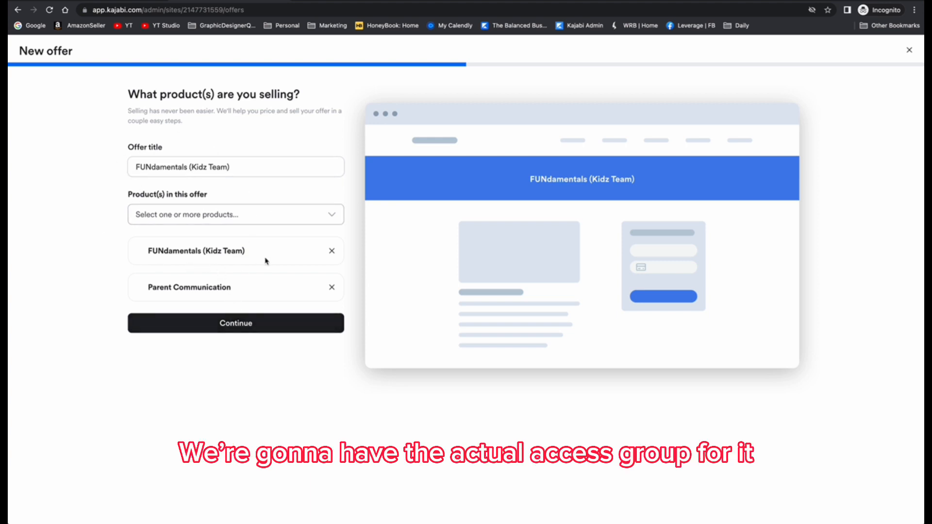
left_click(246, 324)
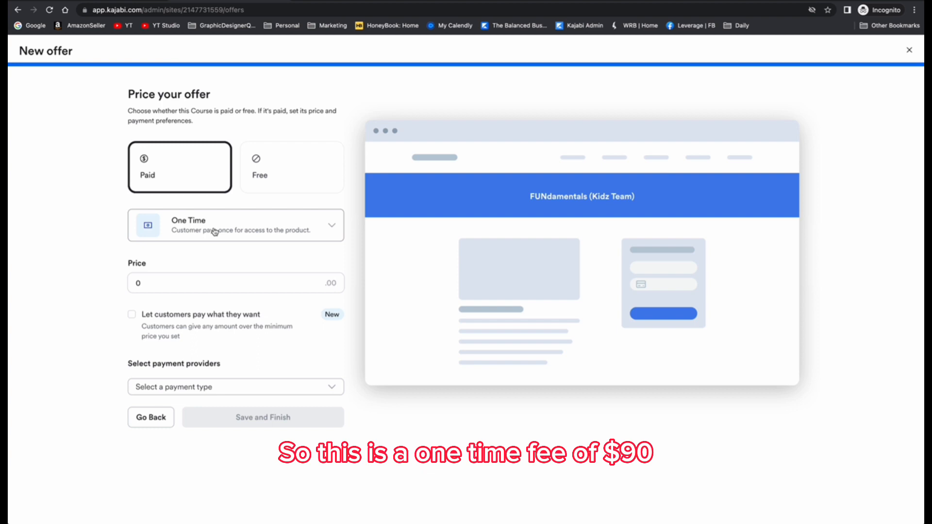
- Price the offer as a one-time payment of 90 with Stripe as the payment provider, and finish creating it
left_click(187, 283)
type("90")
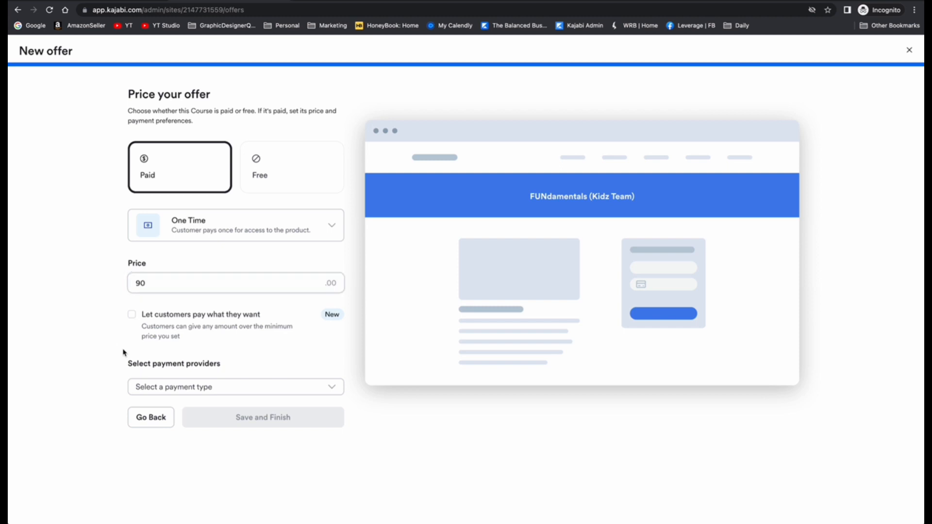
left_click(195, 387)
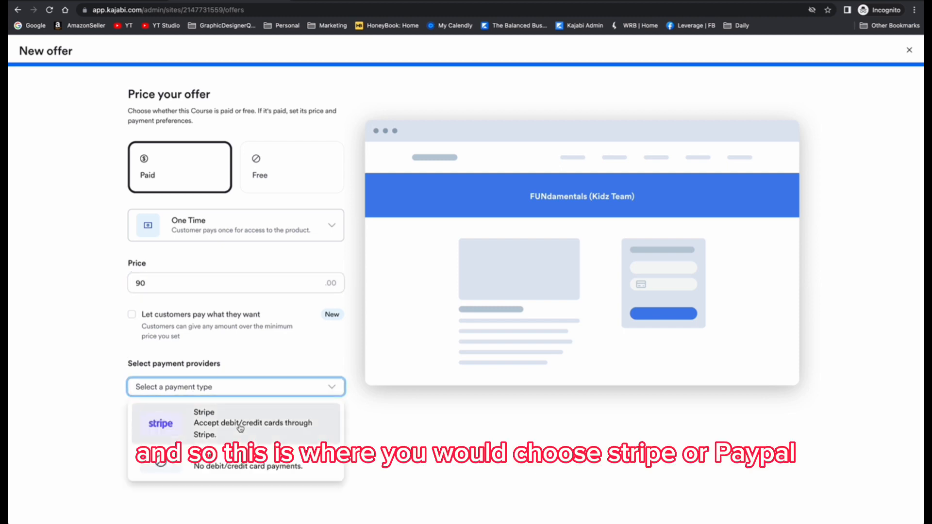
left_click(225, 421)
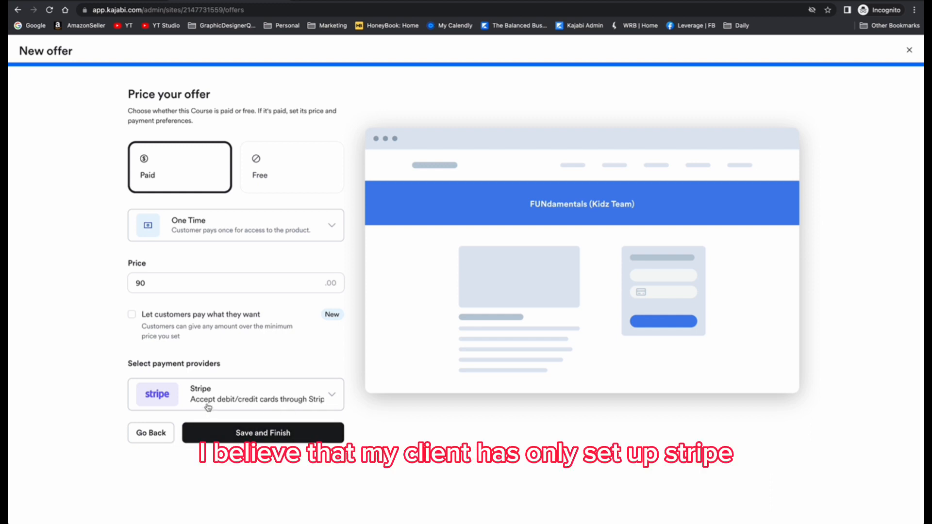
left_click(180, 400)
left_click(180, 400)
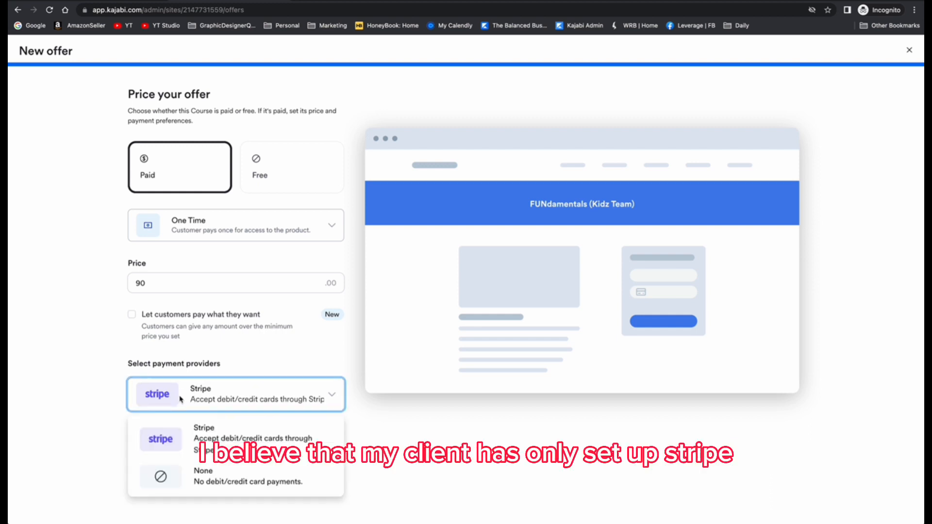
left_click(180, 400)
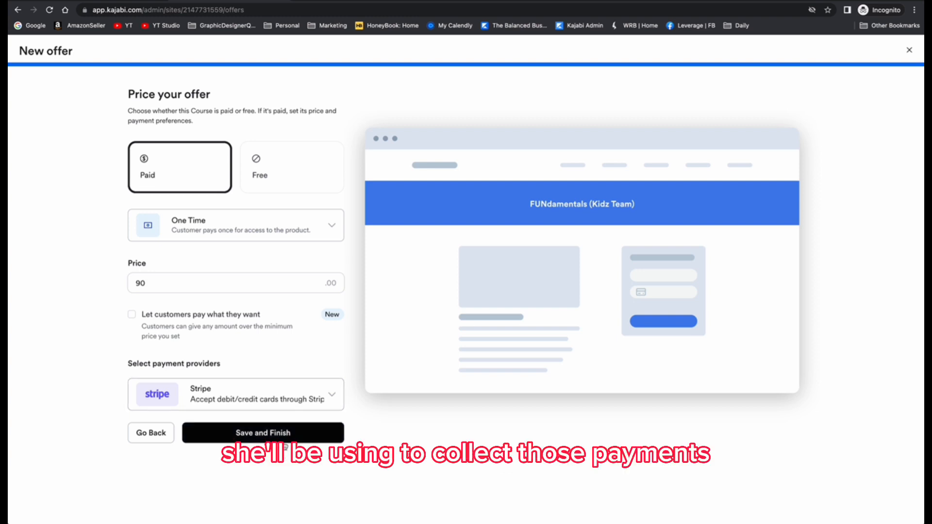
left_click(282, 440)
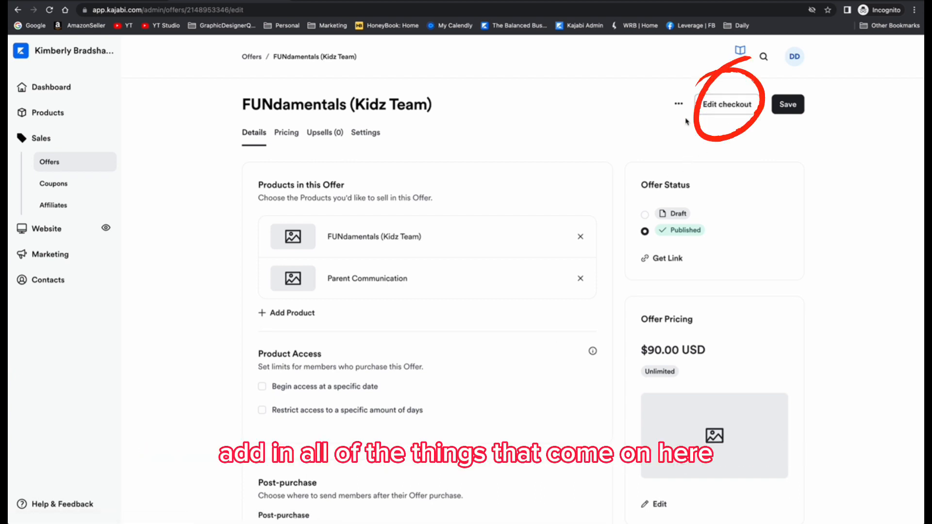
- Restrict the offer's product access to 50 days
scroll(673, 231, "down", 2)
scroll(672, 230, "down", 3)
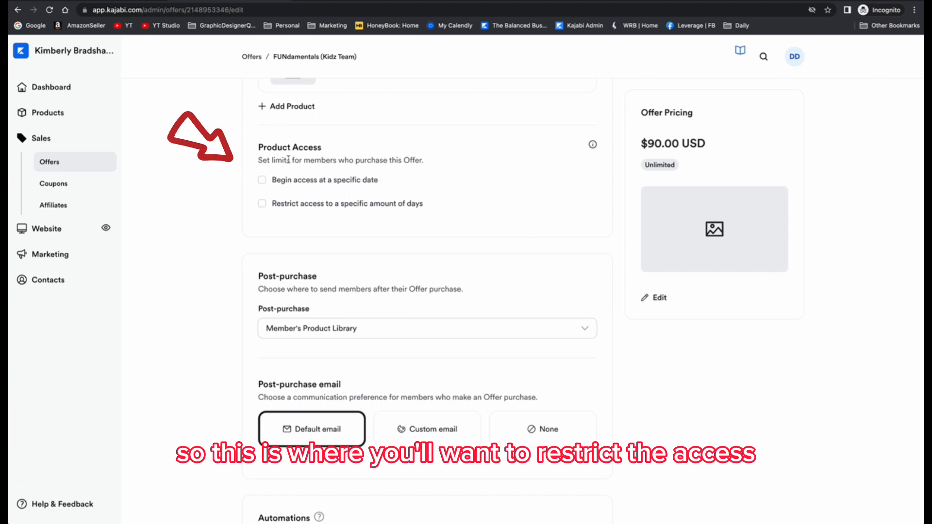
left_click(262, 204)
left_click(343, 246)
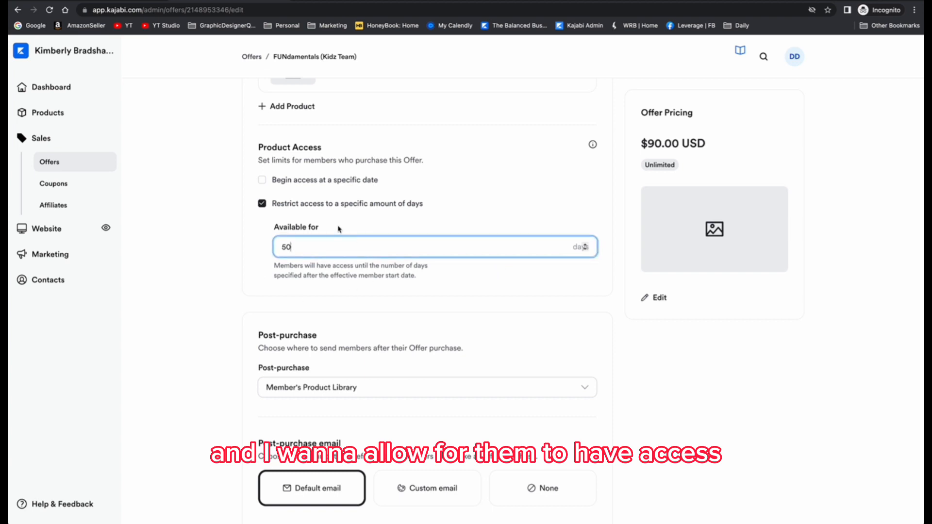
- Review the offer's post-purchase settings and the trigger options available for a new automation
scroll(386, 266, "down", 1)
scroll(386, 266, "down", 2)
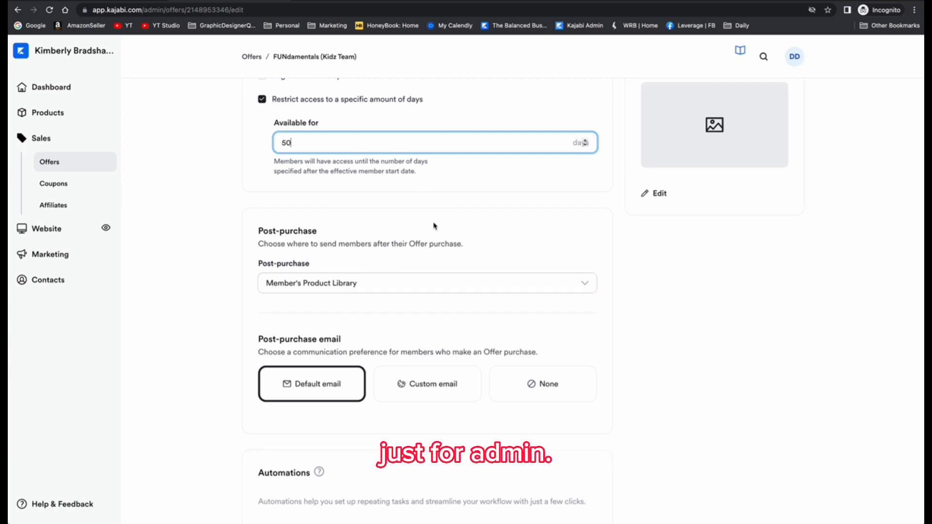
scroll(433, 224, "down", 1)
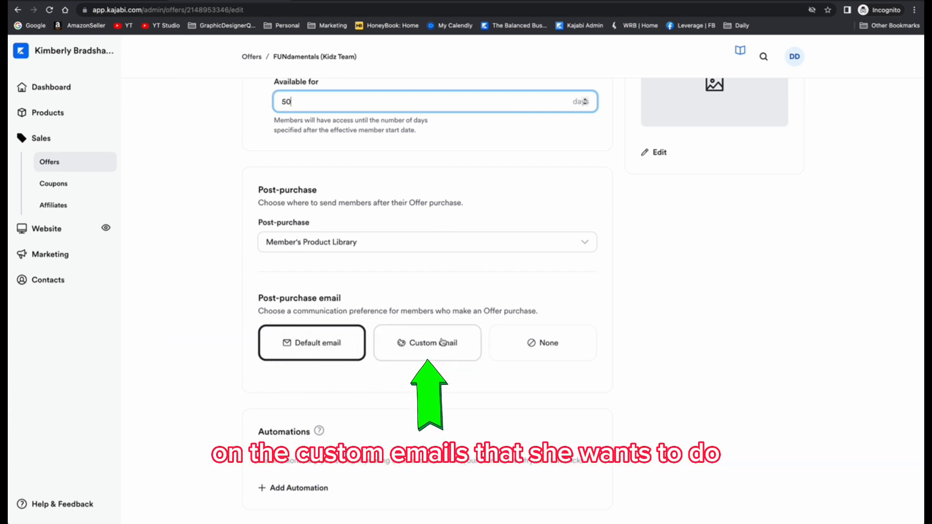
left_click(308, 493)
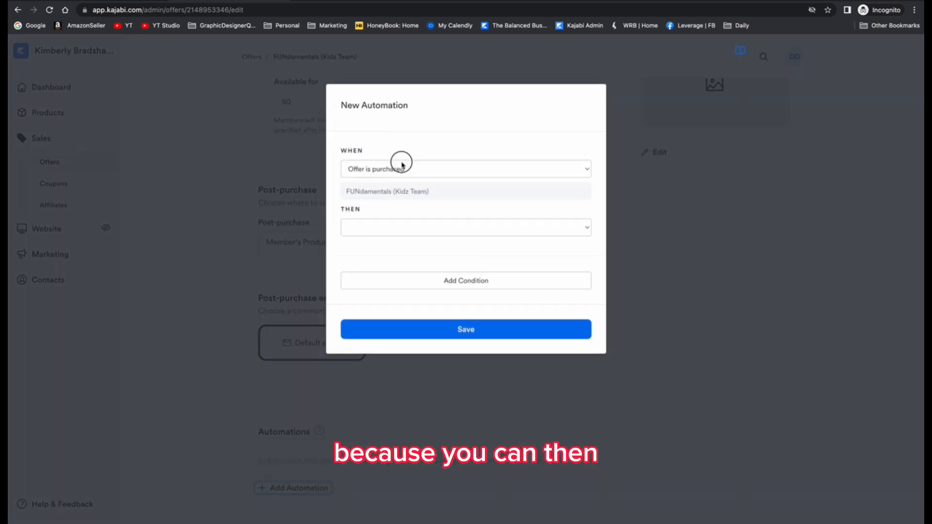
left_click(403, 166)
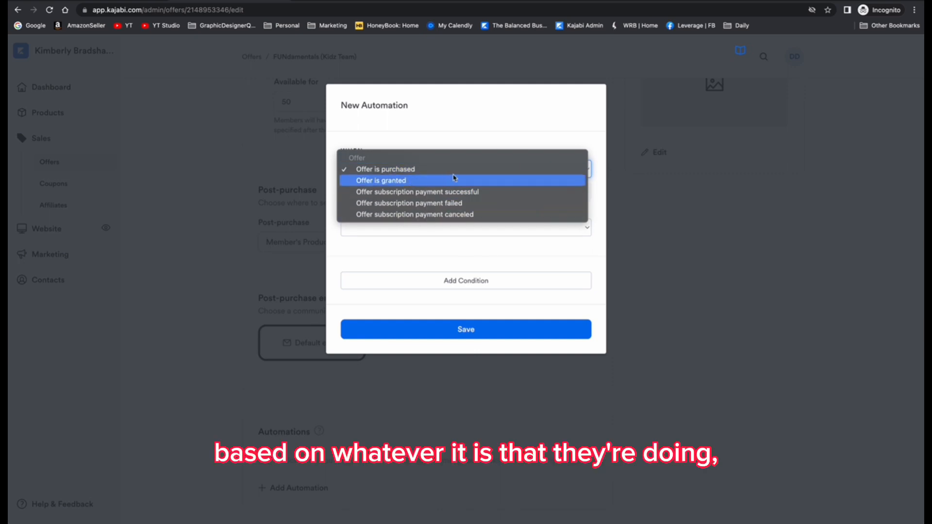
left_click(413, 132)
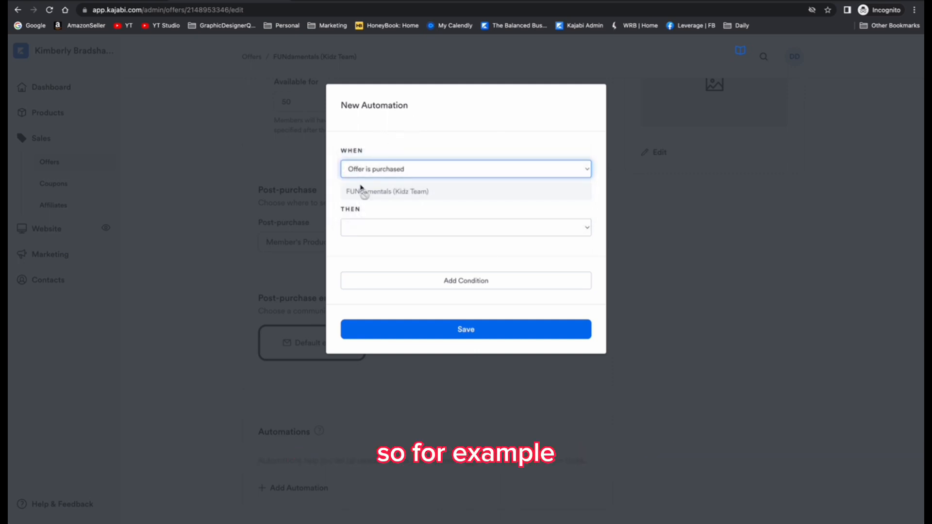
left_click(641, 279)
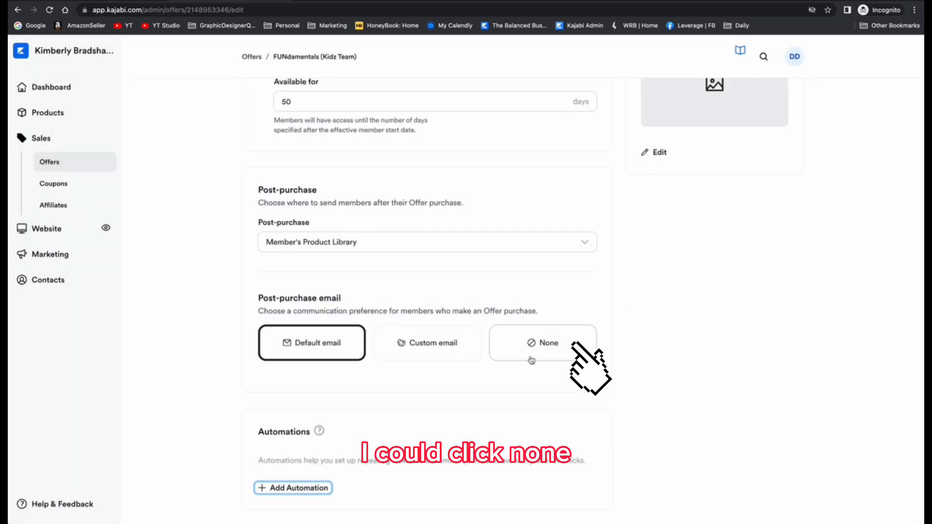
- Try to set up an automation that subscribes buyers to an email sequence when the offer is purchased
left_click(305, 492)
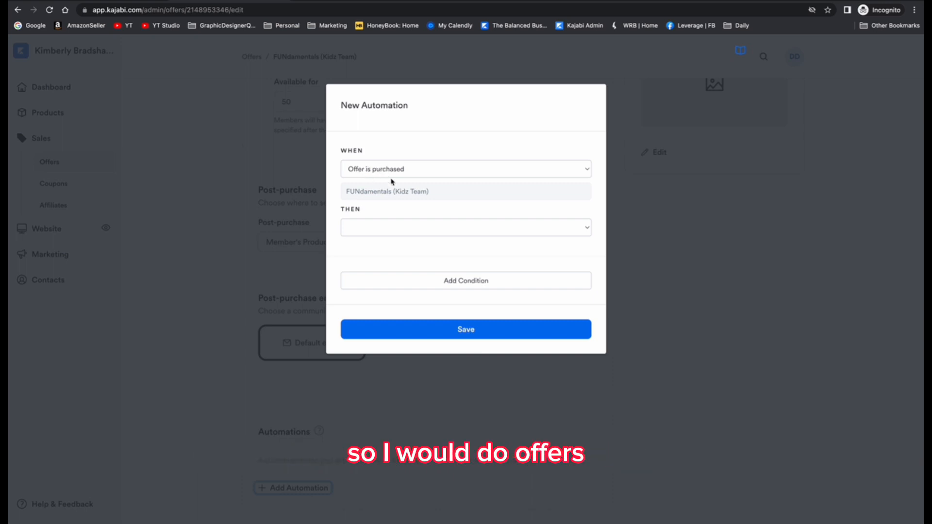
left_click(428, 229)
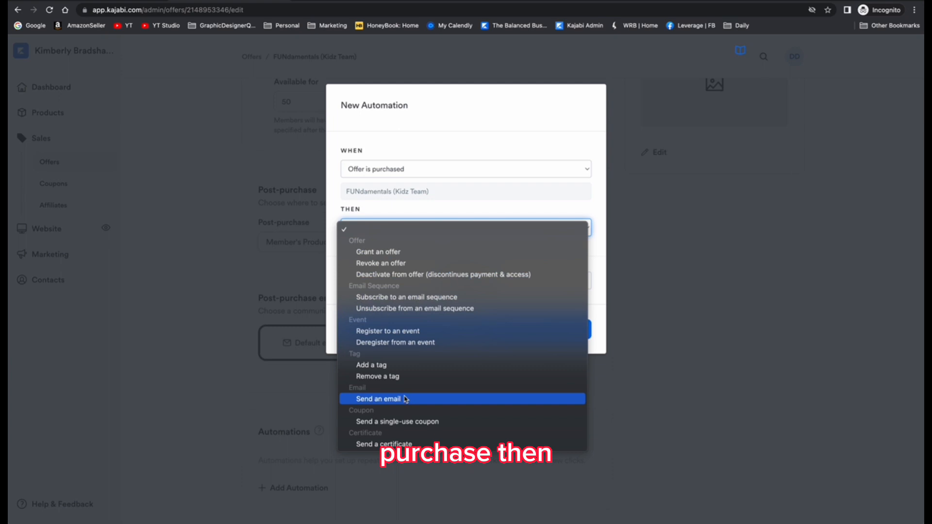
left_click(409, 297)
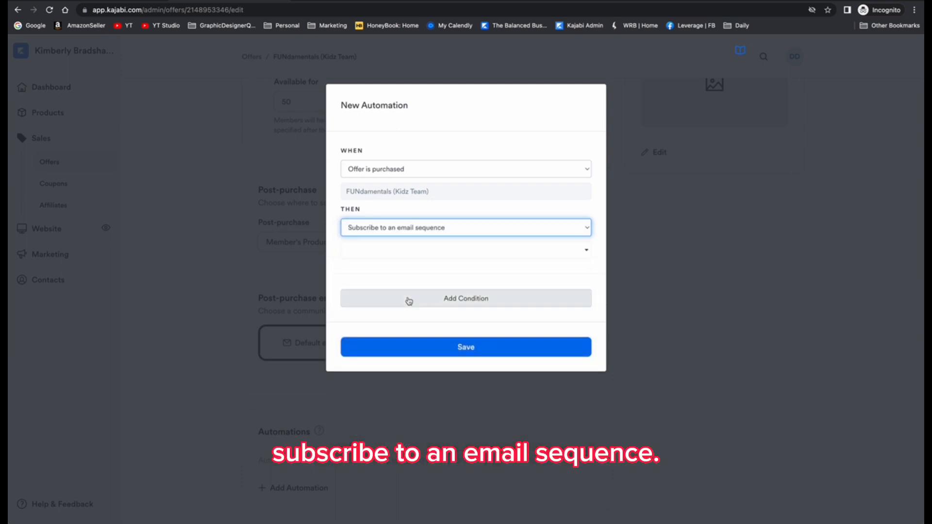
left_click(560, 254)
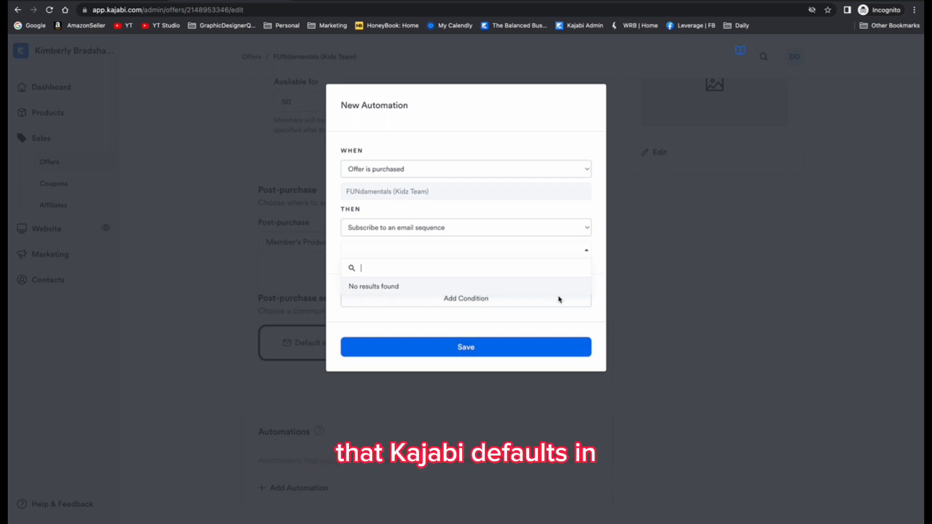
left_click(741, 342)
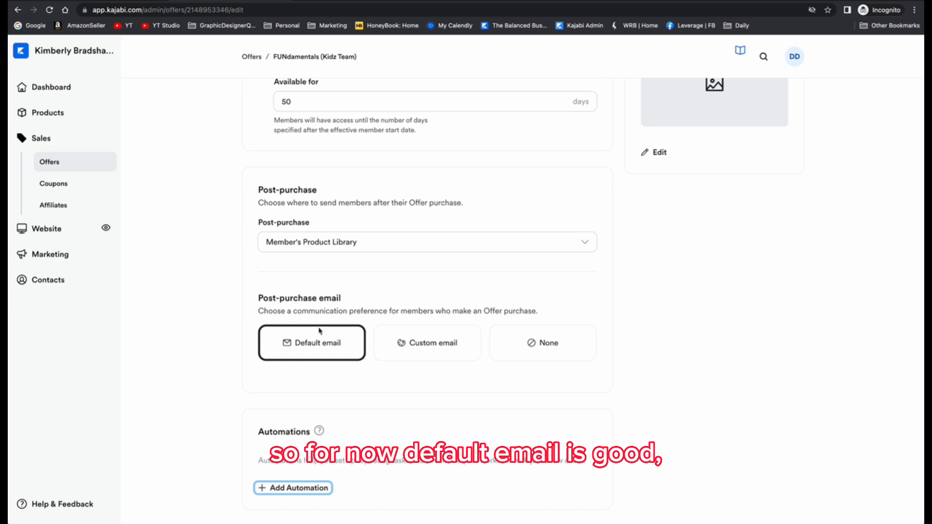
- Save the FUNdamentals (Kidz Team) offer and return to the list of offers
scroll(568, 314, "up", 7)
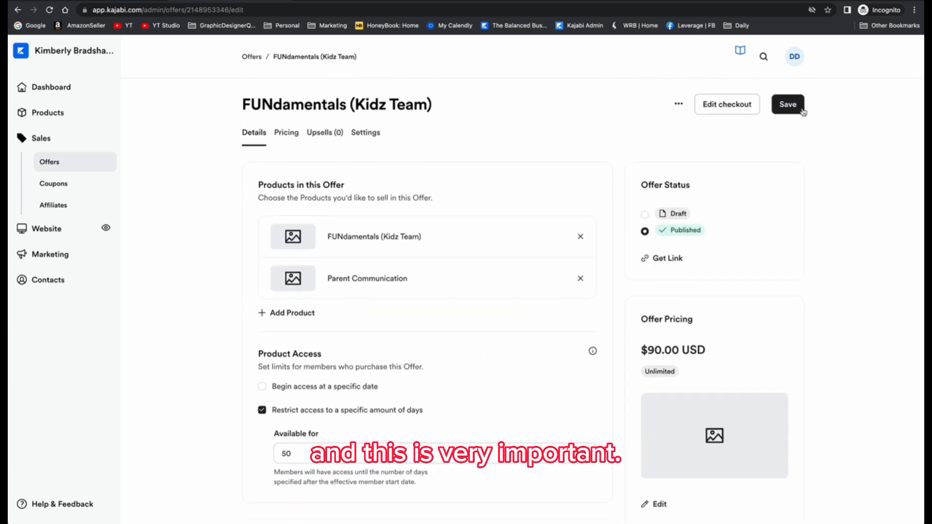
scroll(797, 111, "down", 1)
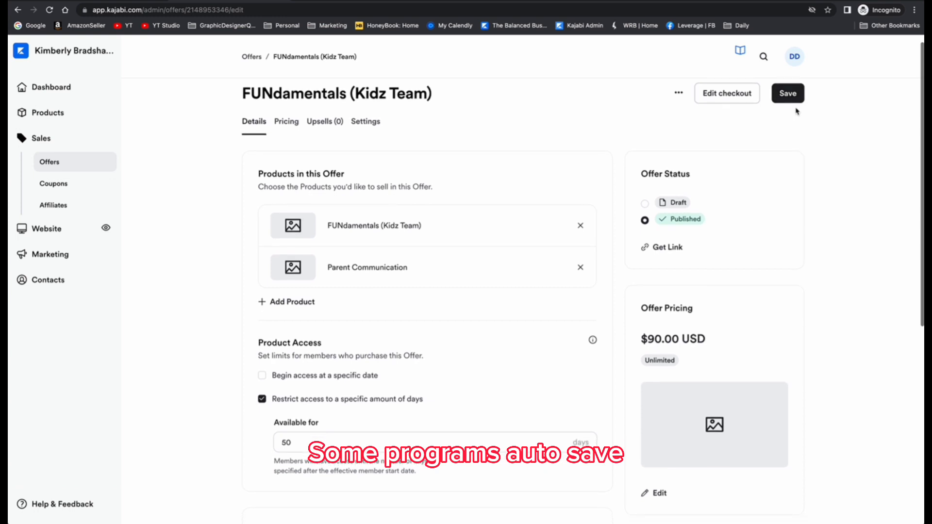
left_click(796, 96)
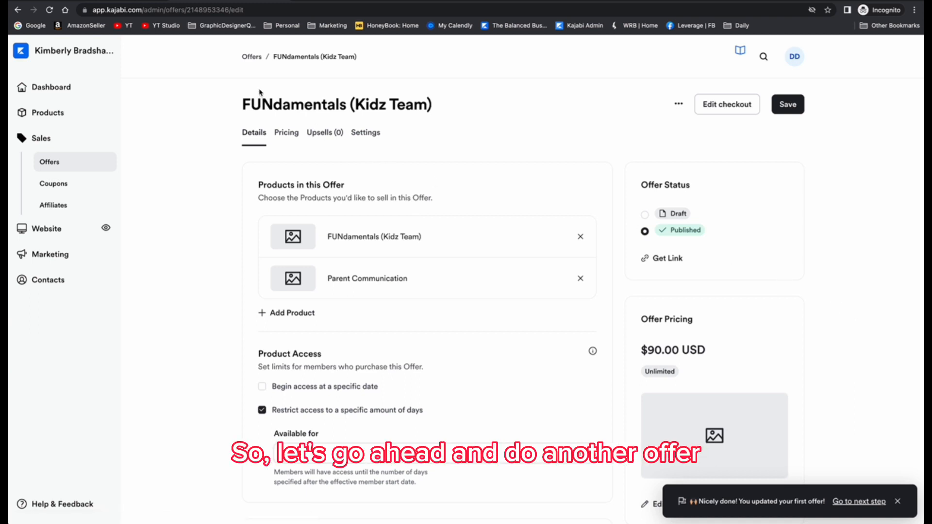
left_click(252, 57)
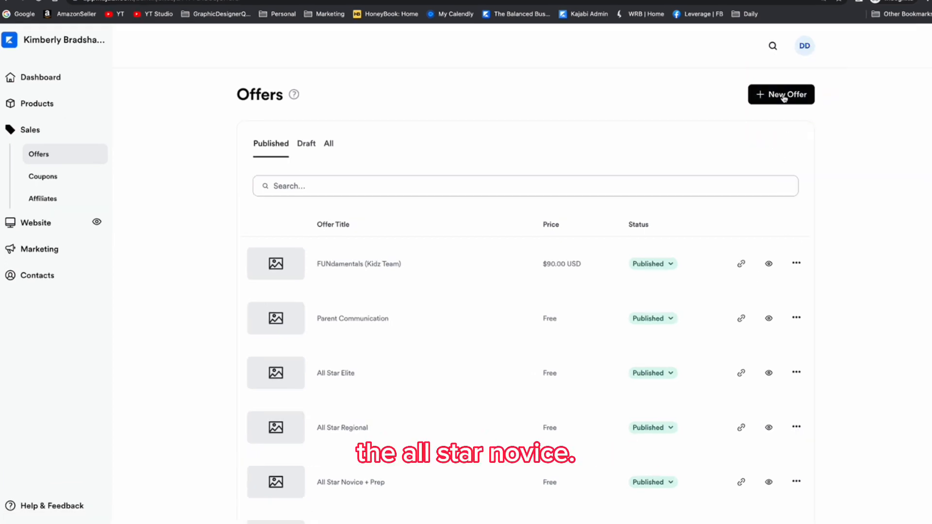
- Start a new offer titled All Star Novice
left_click(783, 95)
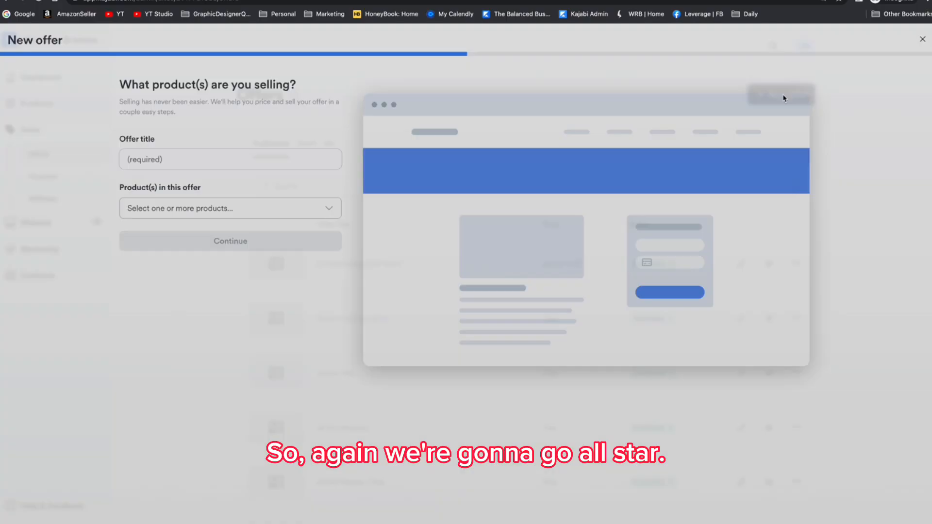
left_click(283, 156)
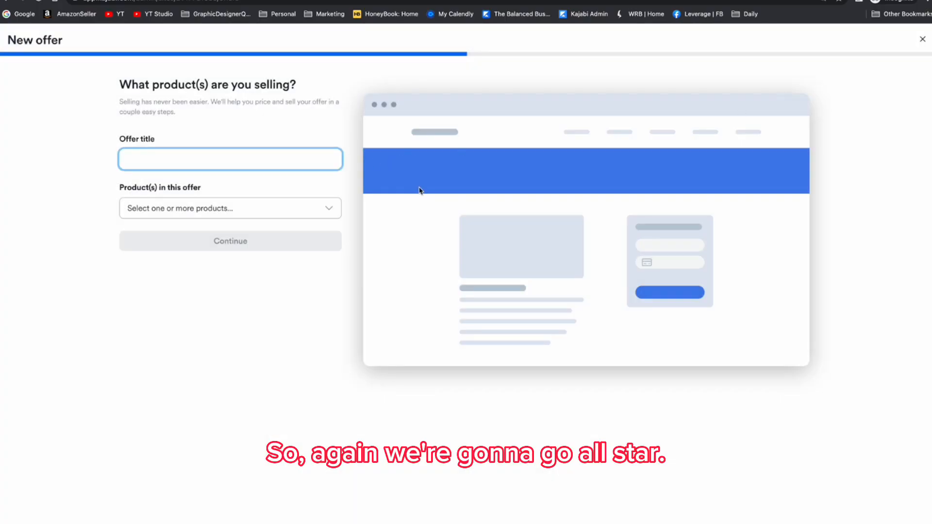
type("All Start")
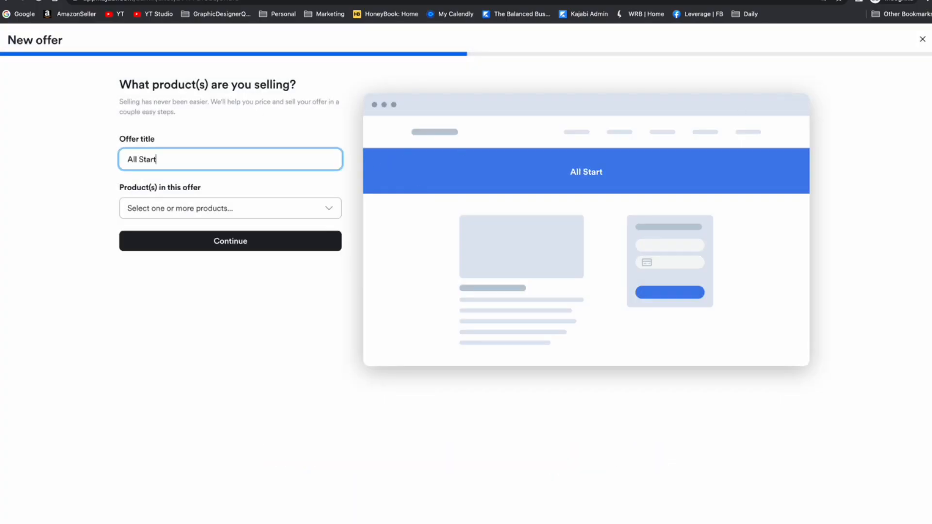
key("BackSpace")
type("Novice")
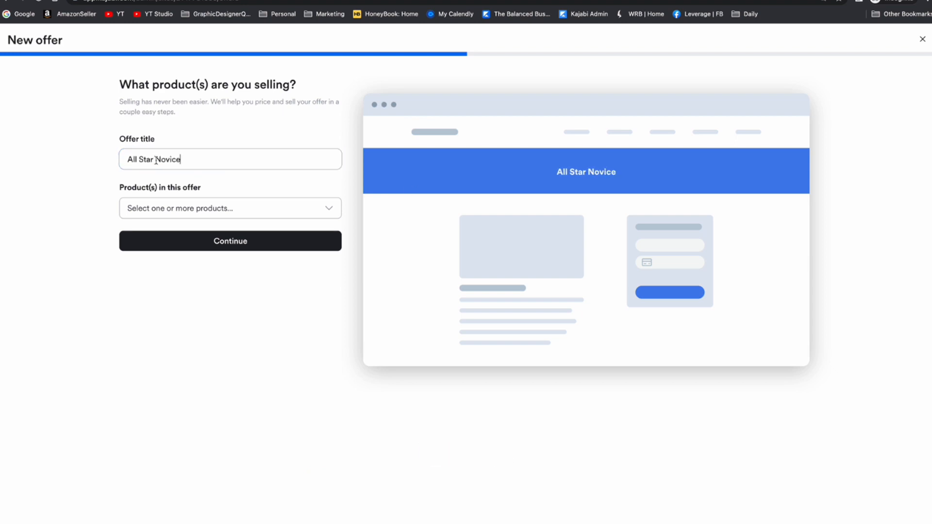
left_click_drag(155, 160, 98, 158)
- Include the Parent Communication and All Star Novice products in the new offer
left_click(246, 206)
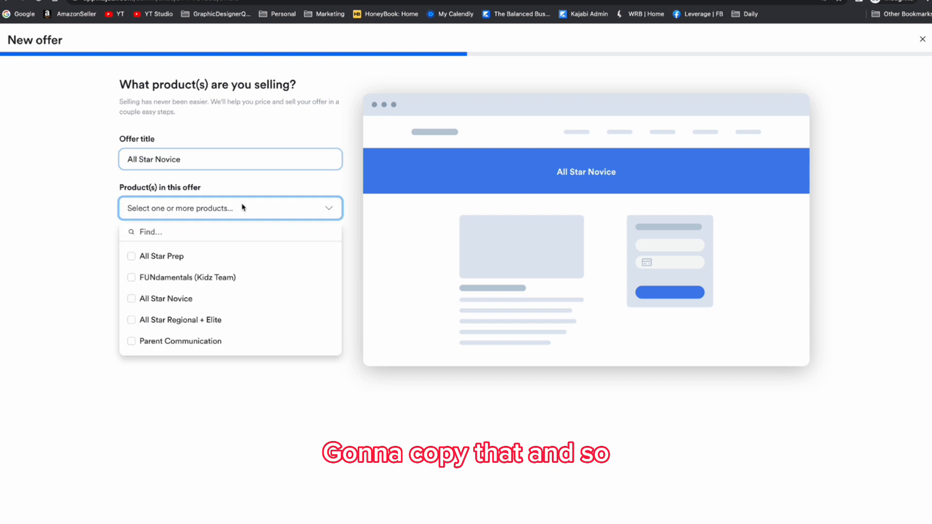
left_click(166, 346)
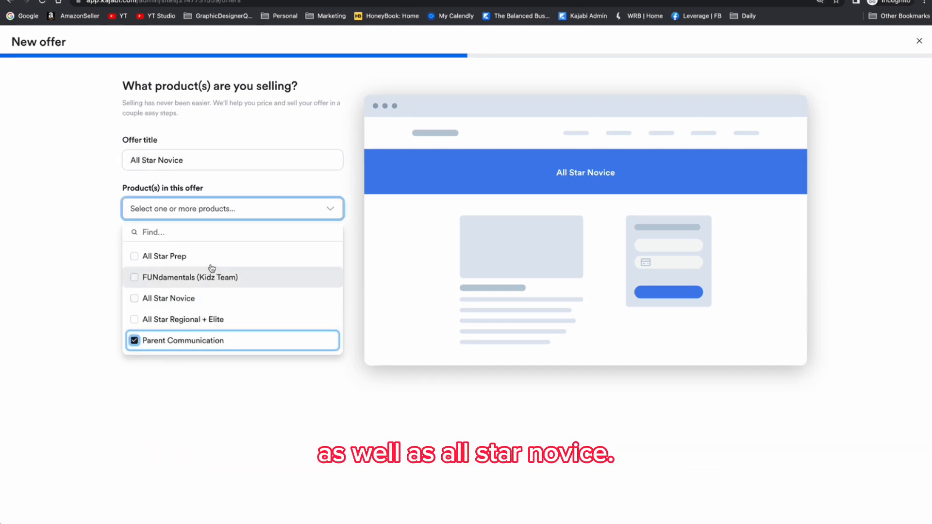
left_click(193, 302)
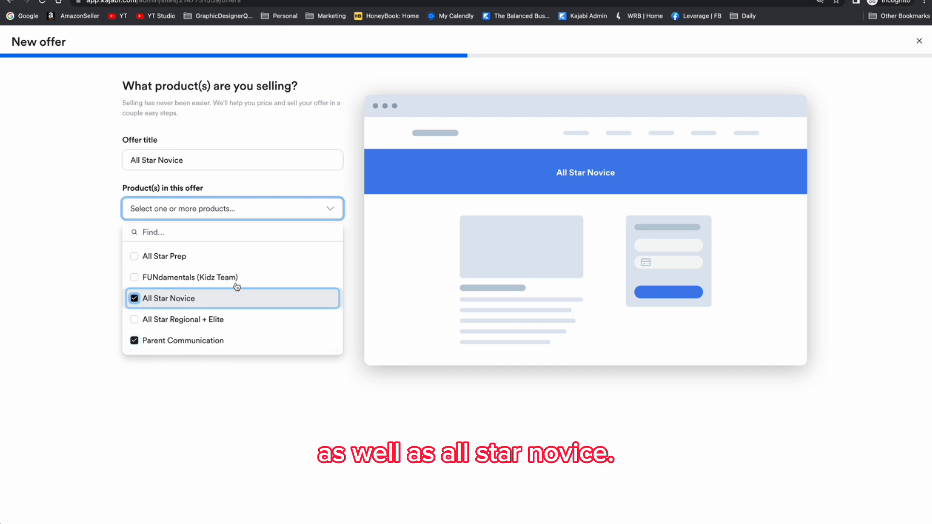
left_click(294, 192)
- Price the All Star Novice offer at $90 with Stripe as payment provider and finish creating it
left_click(261, 332)
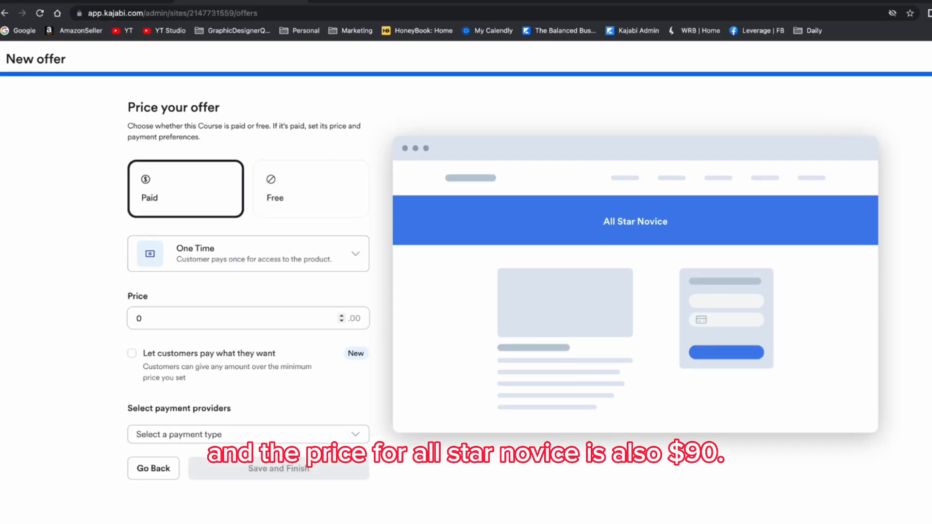
type("90")
left_click(173, 437)
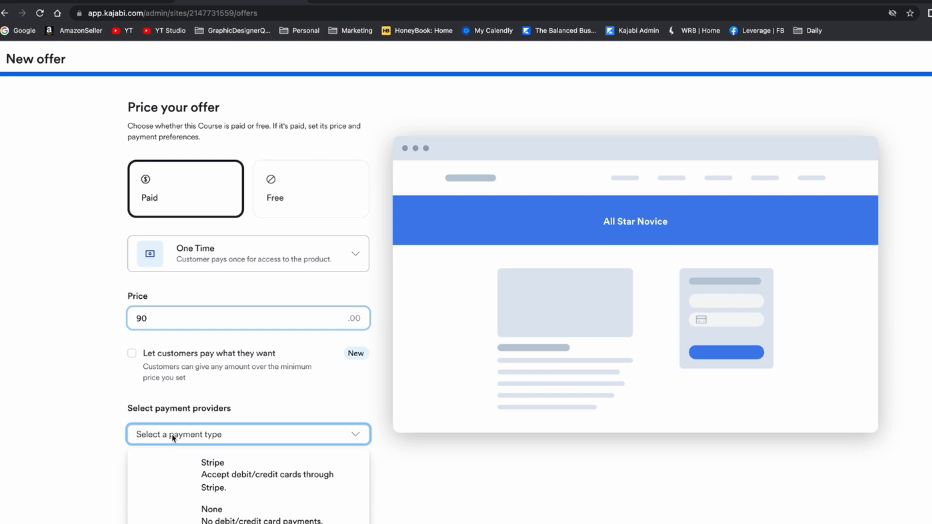
left_click(184, 480)
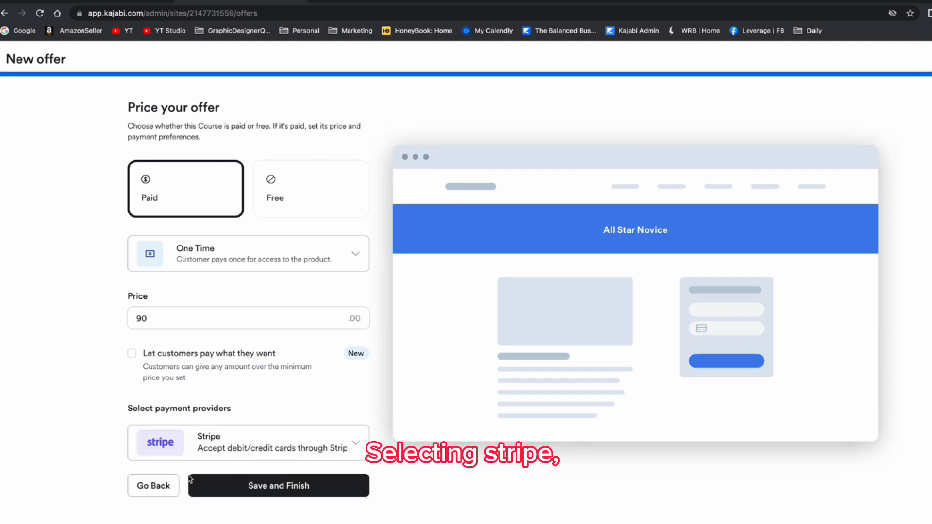
left_click(288, 495)
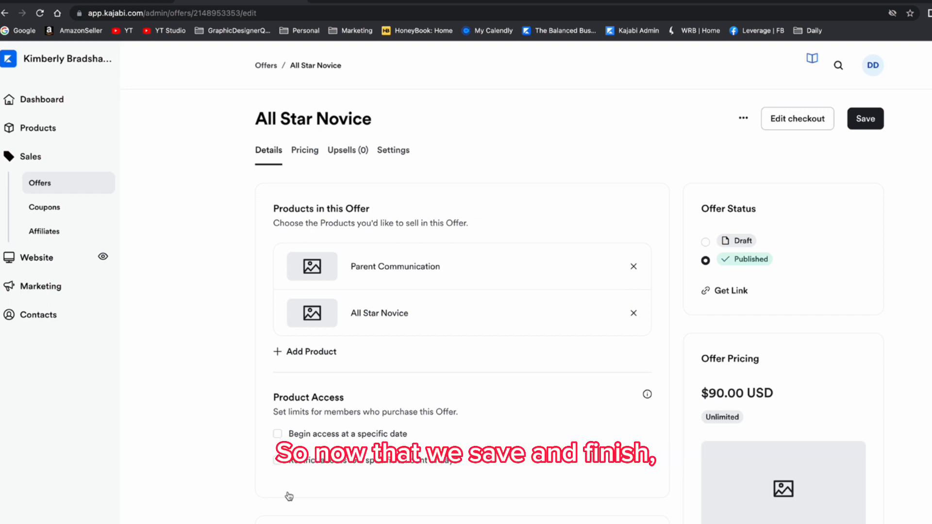
- Restrict the All Star Novice offer's product access to 183 days
scroll(287, 491, "down", 3)
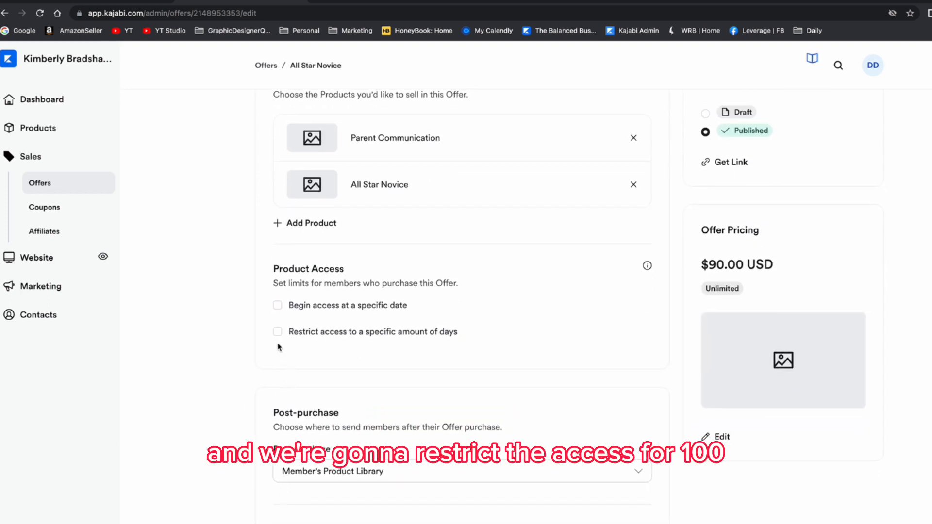
left_click(277, 332)
left_click(352, 386)
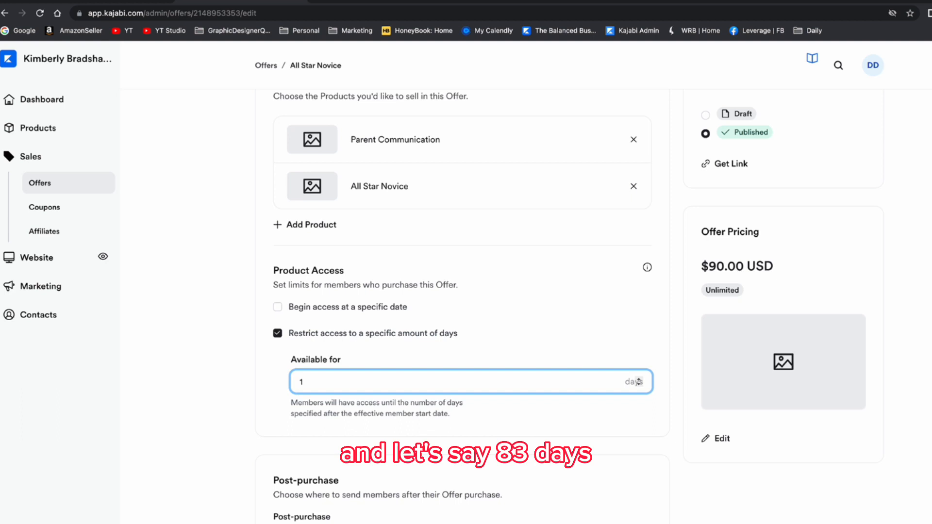
type("18-")
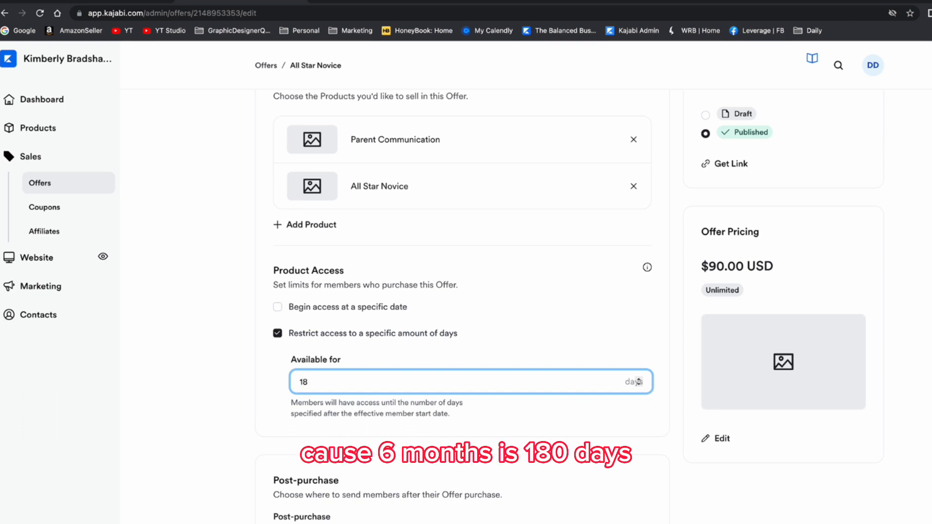
key("BackSpace")
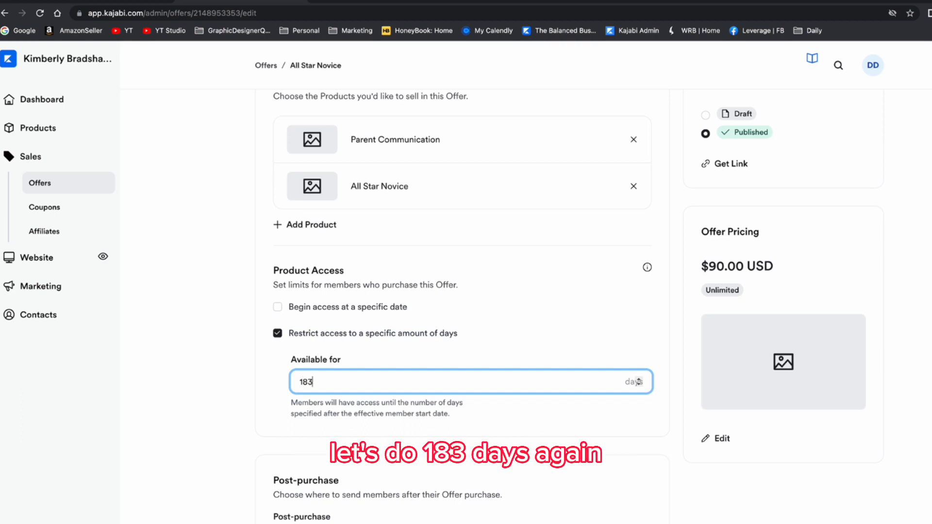
left_click(226, 484)
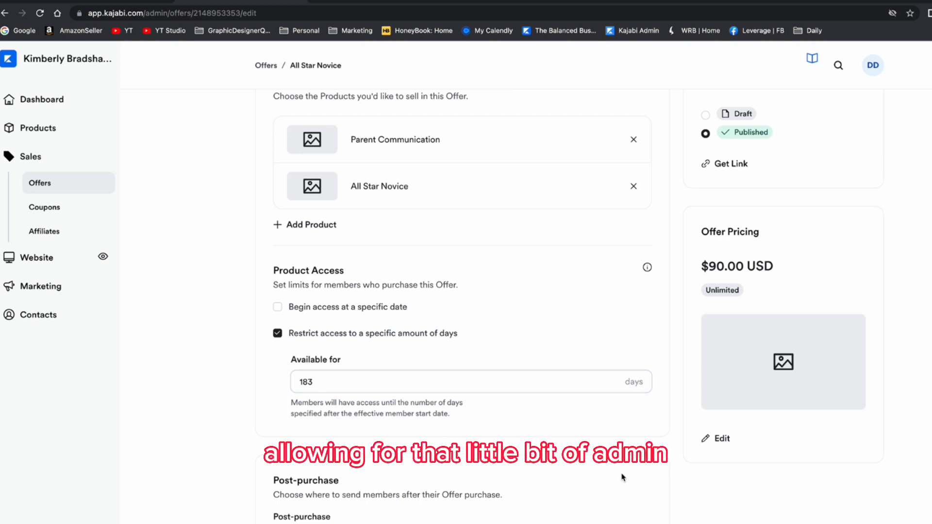
- Check the post-purchase settings, then save the All Star Novice offer and return to the list of offers
scroll(721, 485, "down", 3)
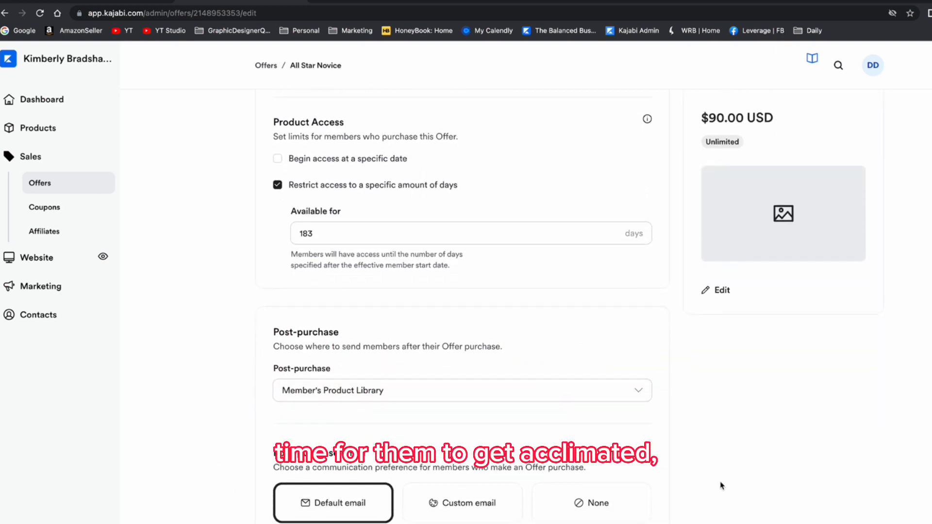
scroll(327, 503, "down", 3)
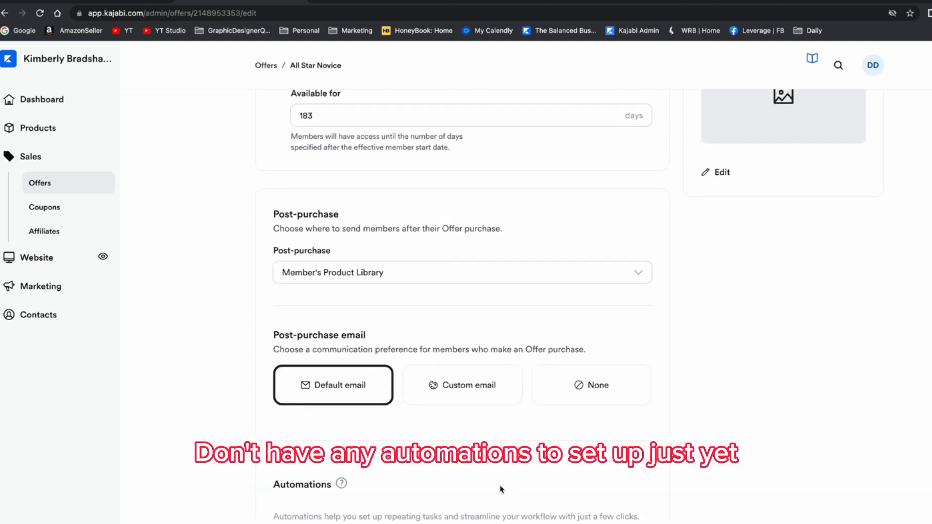
scroll(808, 456, "up", 10)
left_click(870, 120)
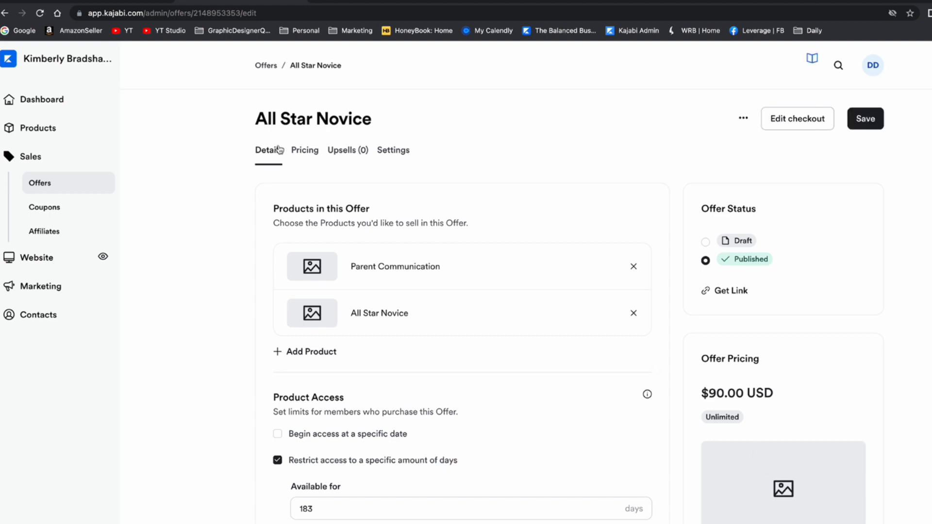
left_click(264, 67)
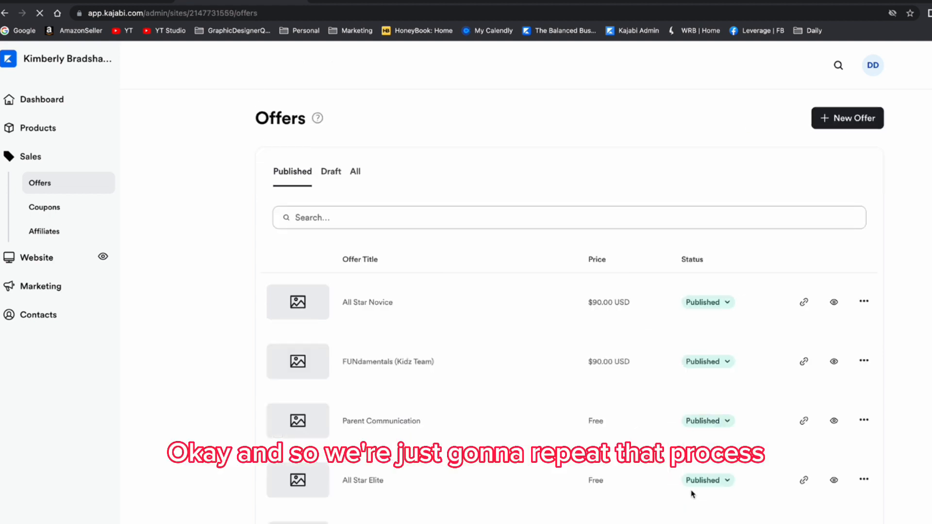
- Start a new offer titled All Star Prep that includes the All Star Prep and Parent Communication products
left_click(846, 127)
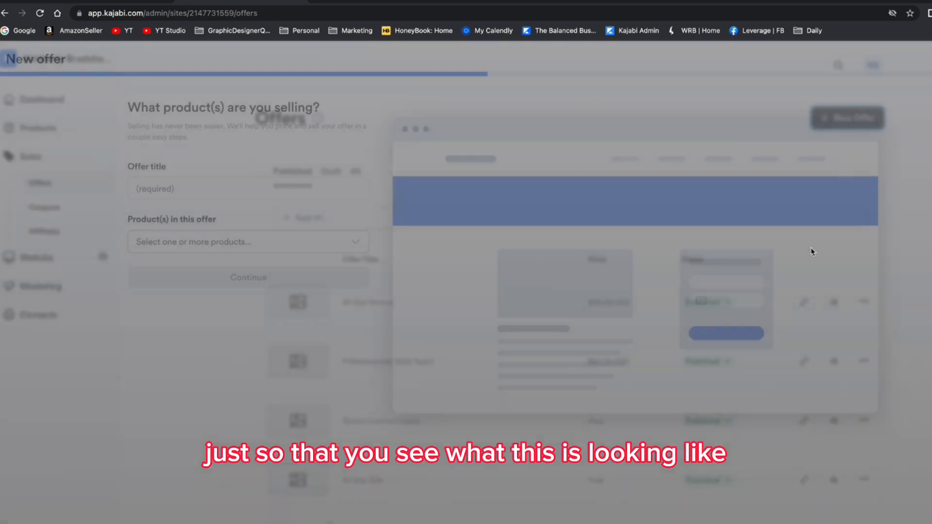
left_click(218, 193)
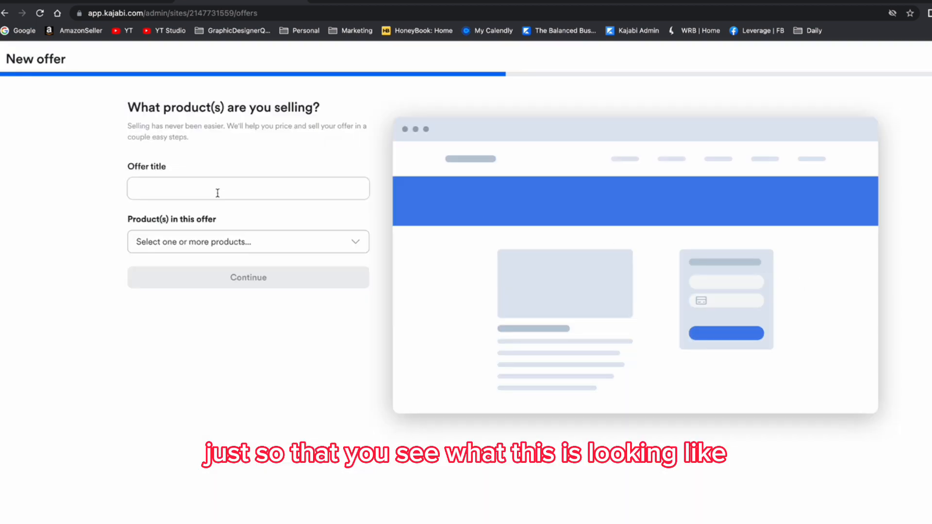
type("All Star Prep")
left_click(323, 243)
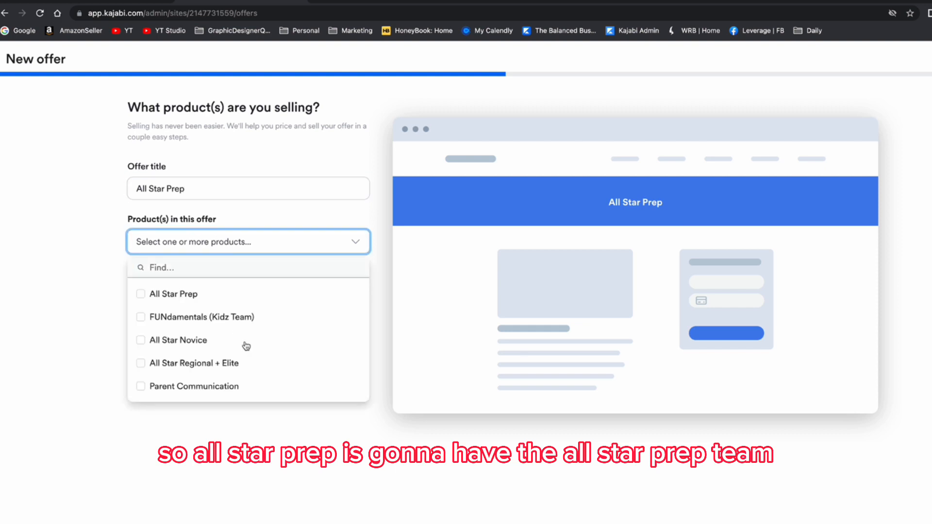
left_click(177, 294)
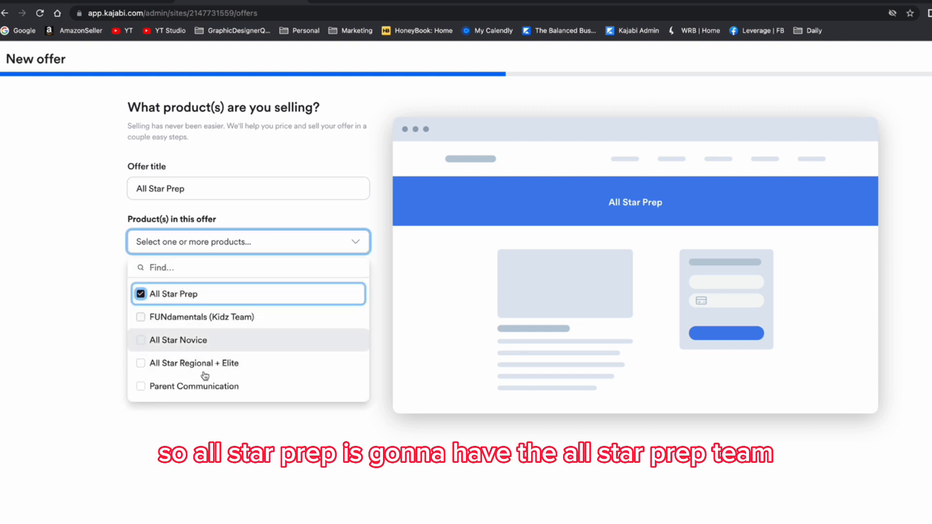
left_click(227, 386)
left_click(217, 427)
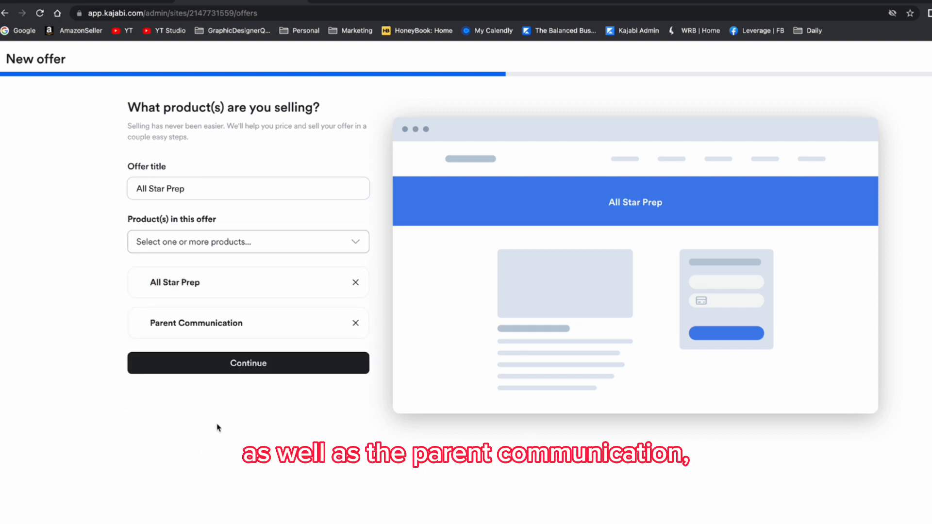
- Price the All Star Prep offer at $100 with Stripe as payment provider and finish creating it
left_click(261, 354)
left_click(189, 325)
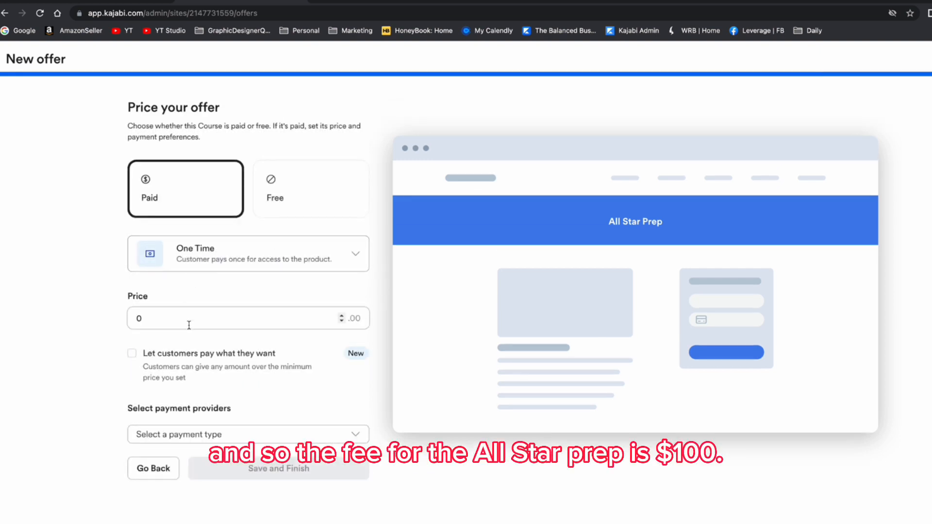
key("BackSpace")
left_click(242, 435)
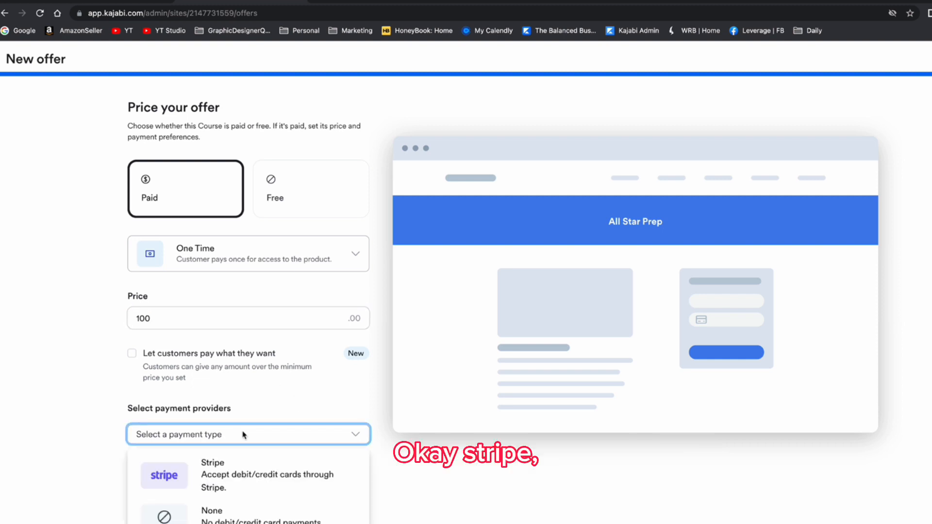
left_click(236, 470)
left_click(301, 484)
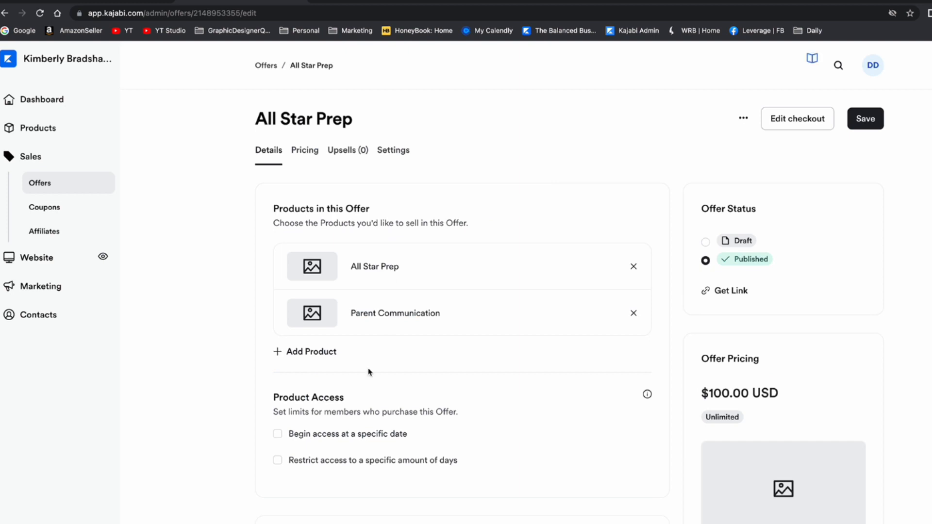
- Restrict the All Star Prep offer's product access to 365 days
scroll(369, 372, "down", 3)
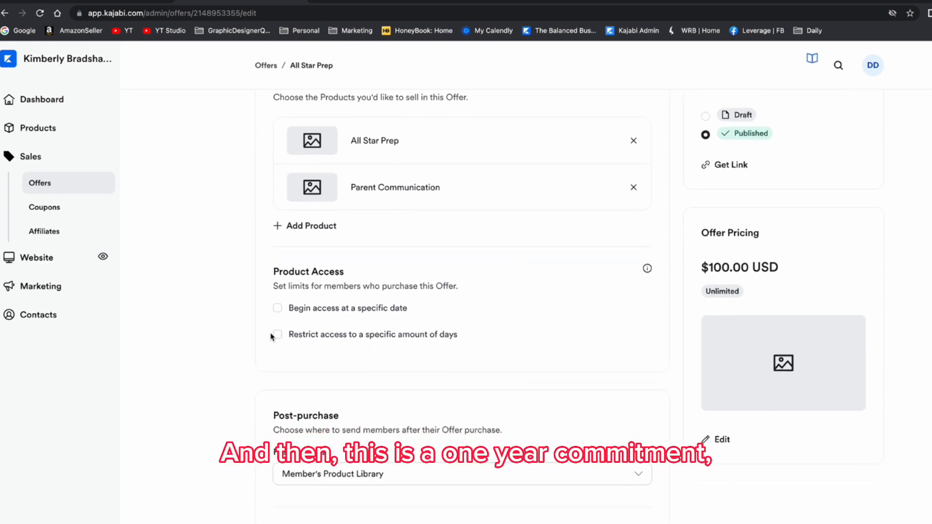
scroll(369, 398, "down", 2)
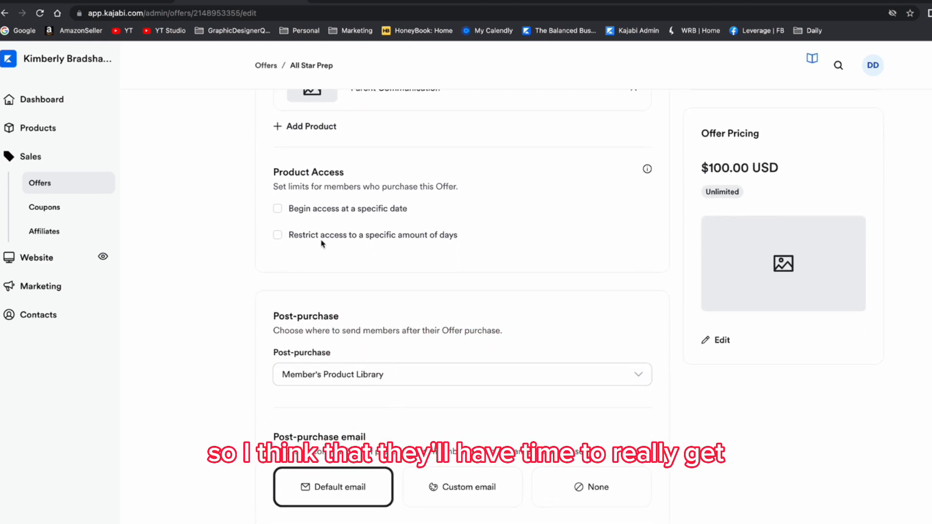
left_click(277, 236)
left_click(348, 286)
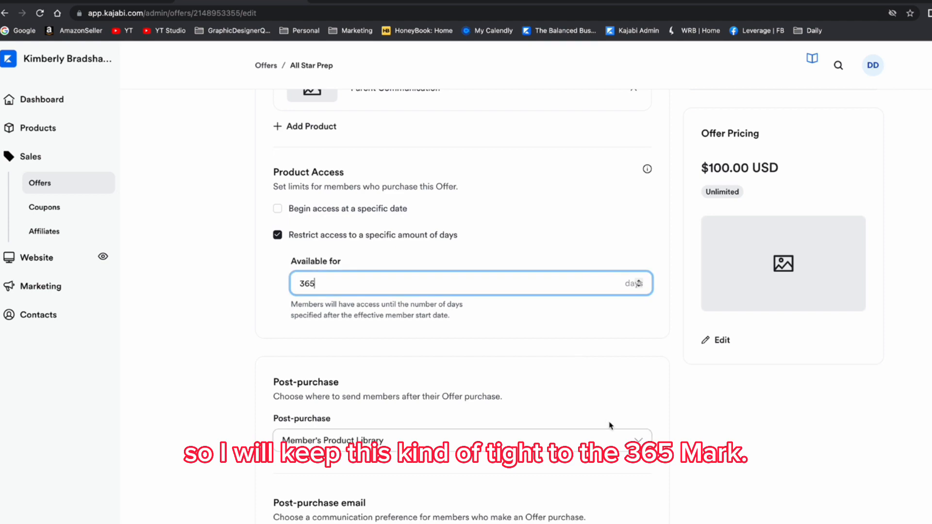
left_click(873, 469)
- Save the All Star Prep offer and return to the list of offers
scroll(873, 469, "up", 1)
scroll(872, 471, "up", 5)
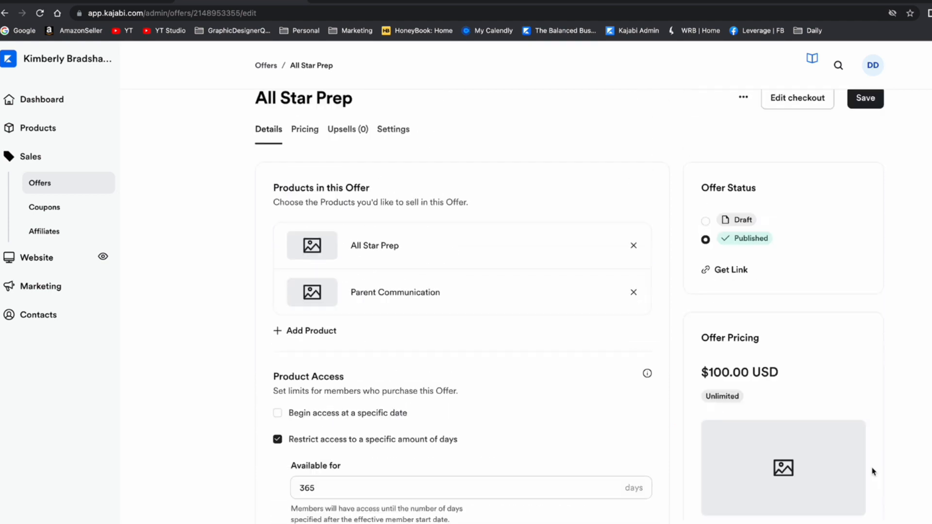
left_click(876, 118)
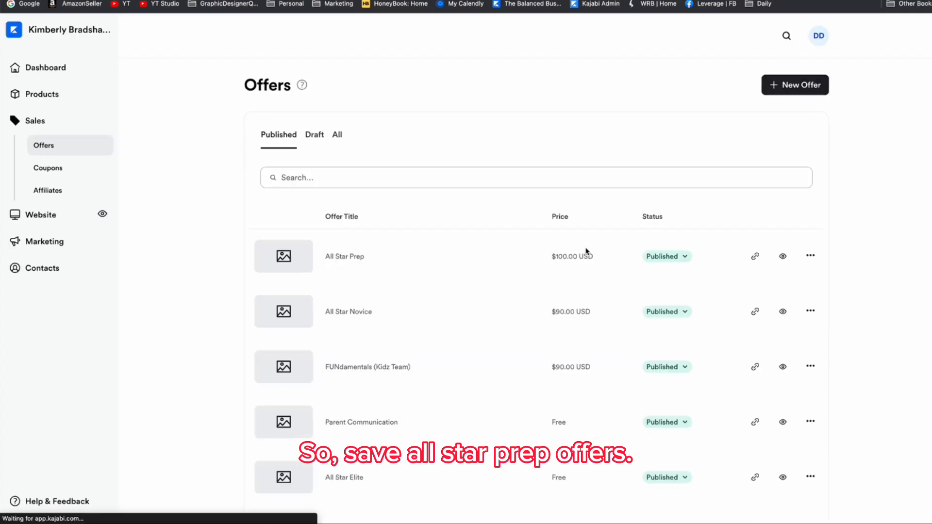
- Start a new offer titled All Star Regional that includes the All Star Regional + Elite and Parent Communication products
left_click(806, 86)
left_click(252, 152)
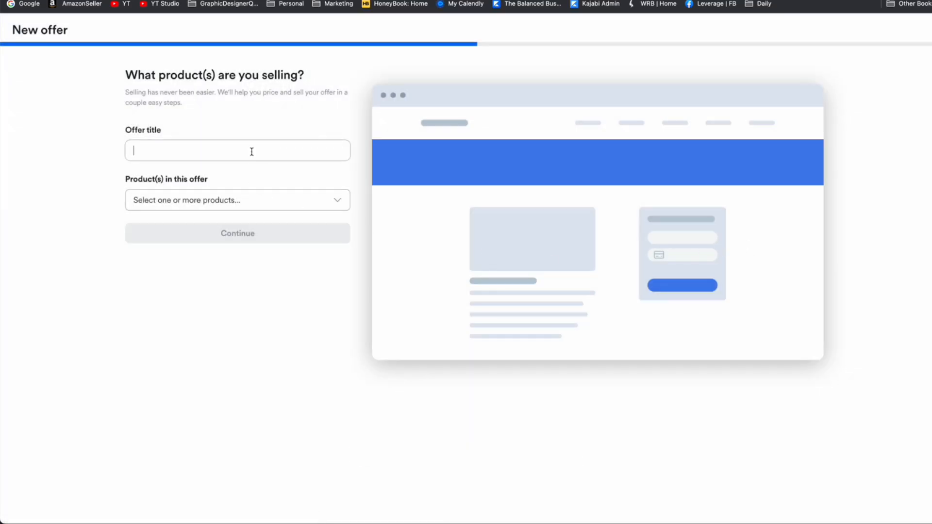
type("All Star")
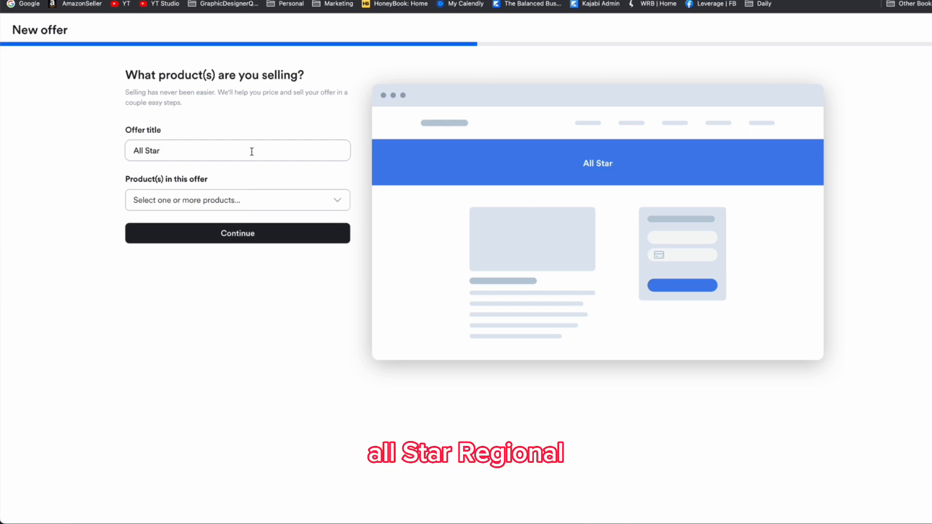
type(" Regional")
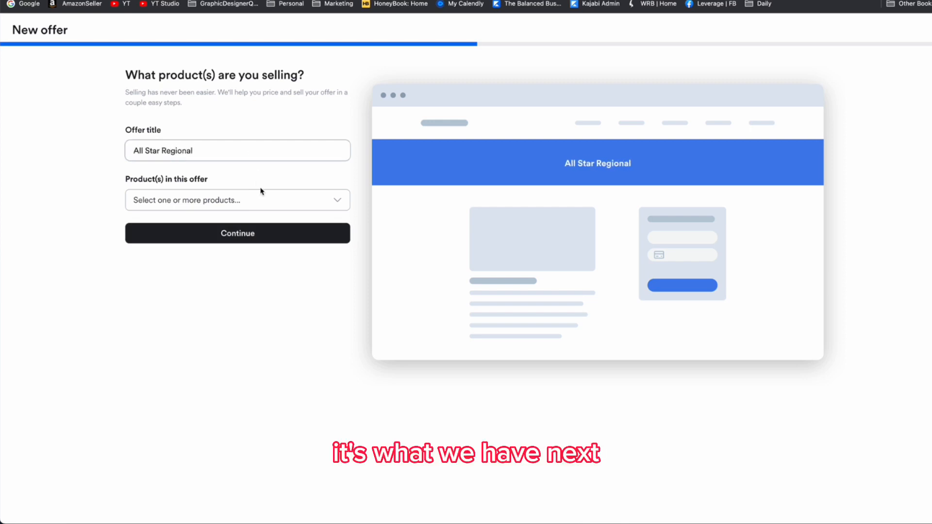
left_click(267, 205)
left_click(224, 315)
left_click(271, 336)
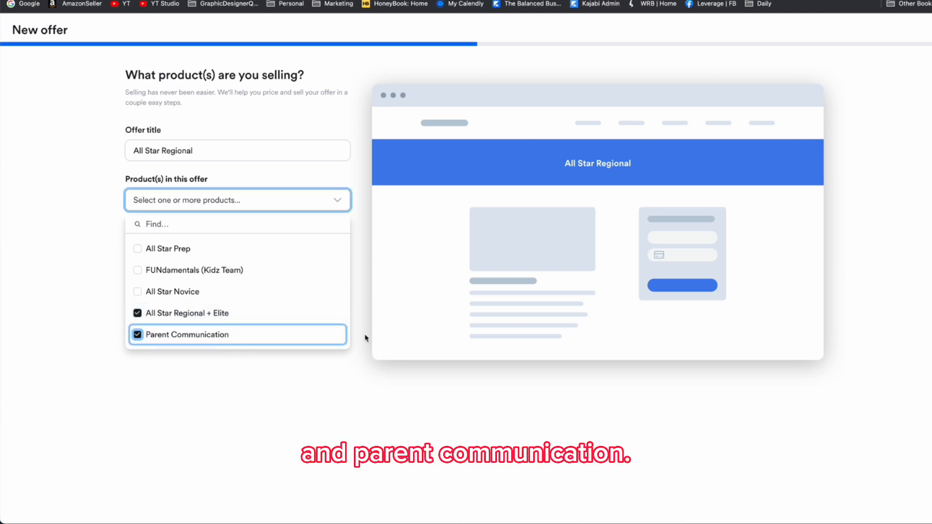
left_click(215, 373)
left_click(217, 321)
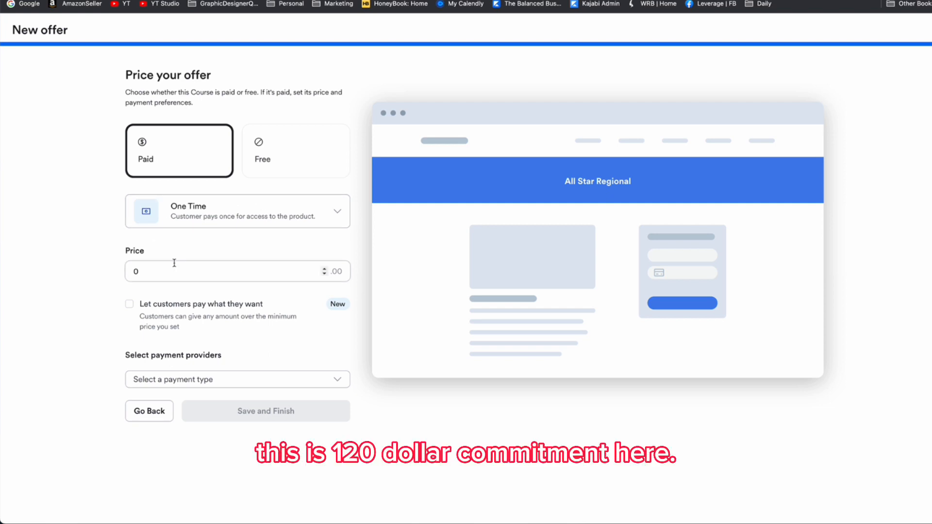
- Price the All Star Regional offer at $120 with Stripe as payment provider and finish creating it
left_click(193, 270)
type("120")
left_click(219, 379)
left_click(212, 411)
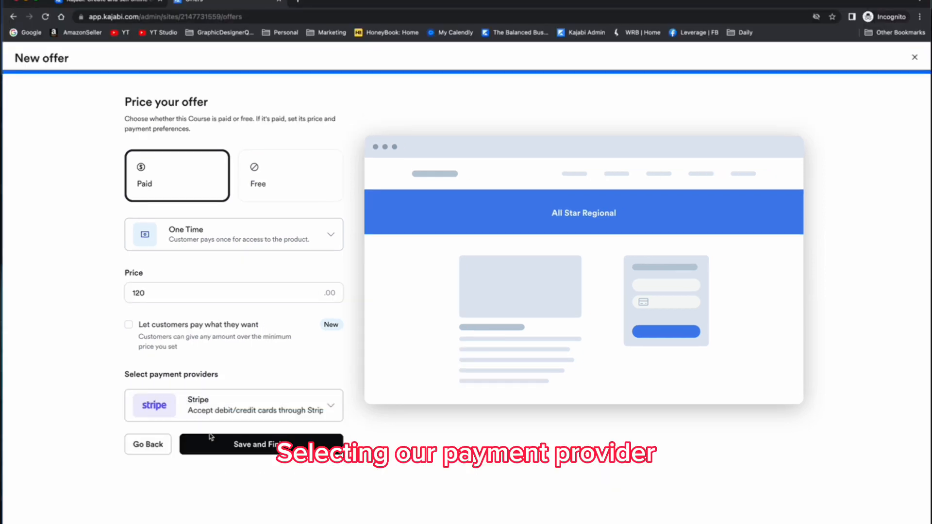
left_click(241, 445)
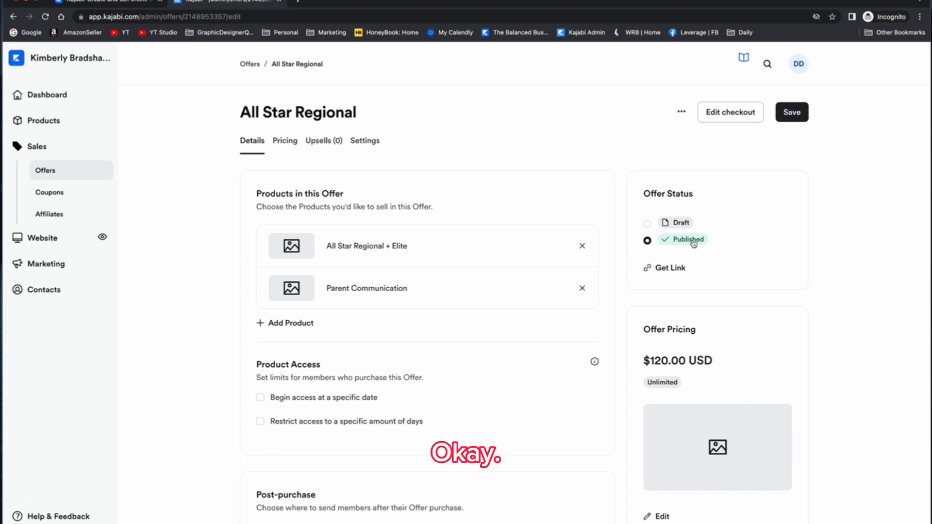
- Look over the All Star Regional offer's details and save the offer
scroll(680, 243, "down", 6)
scroll(694, 244, "up", 7)
scroll(695, 243, "down", 1)
left_click(794, 112)
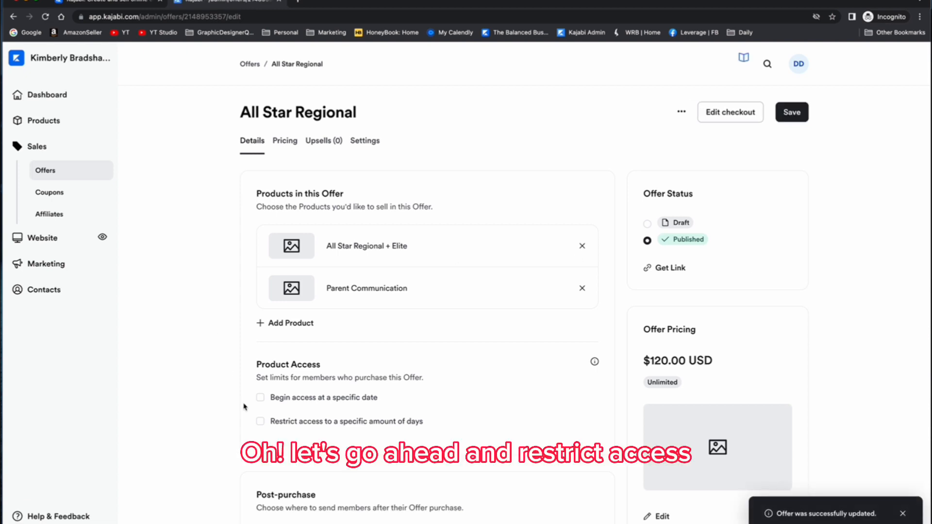
- Save the All Star Regional offer with product access restricted to 365 days and return to the list of offers
left_click(261, 423)
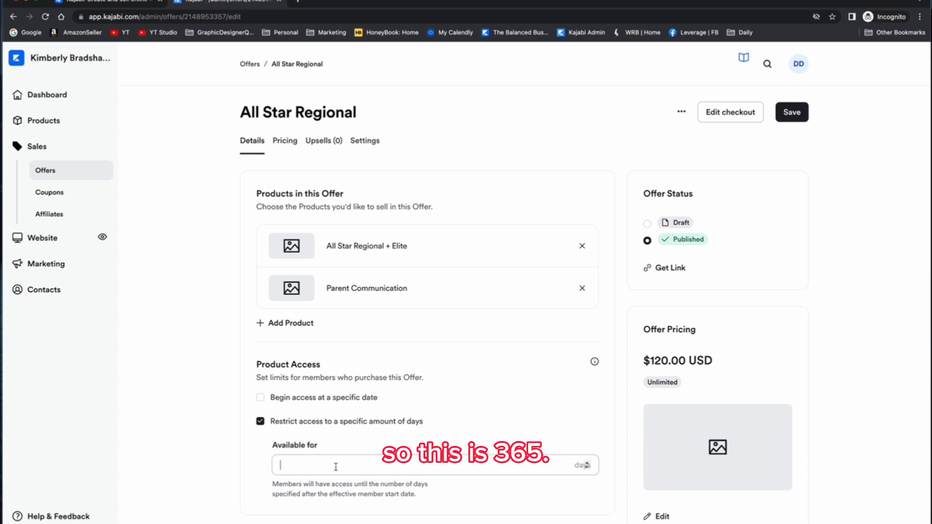
left_click(844, 425)
left_click(797, 123)
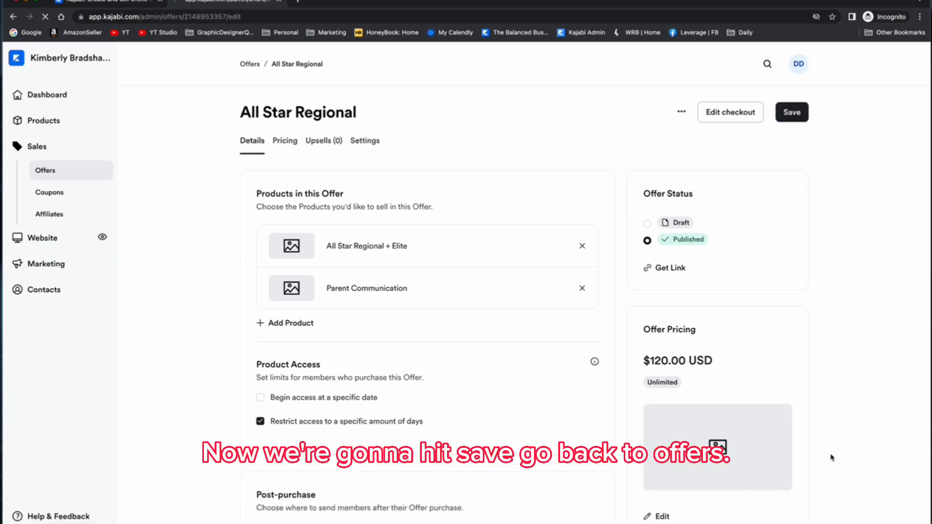
left_click(249, 63)
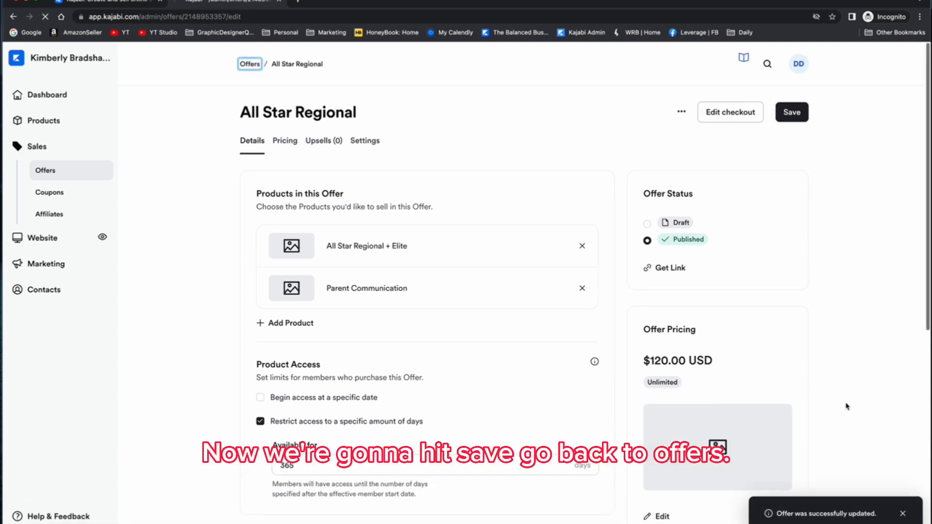
- Start a new offer titled All Star Elite National that includes the All Star Regional + Elite and Parent Communication products
left_click(769, 117)
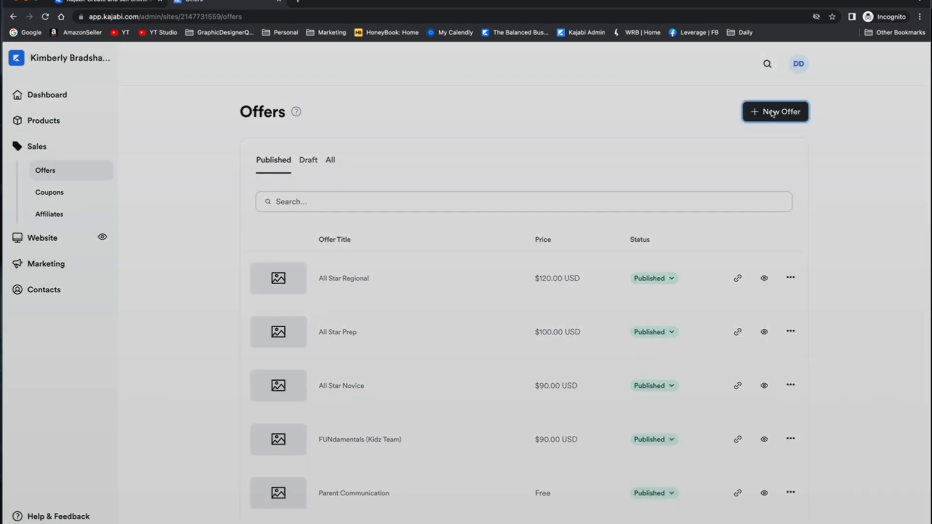
left_click(254, 183)
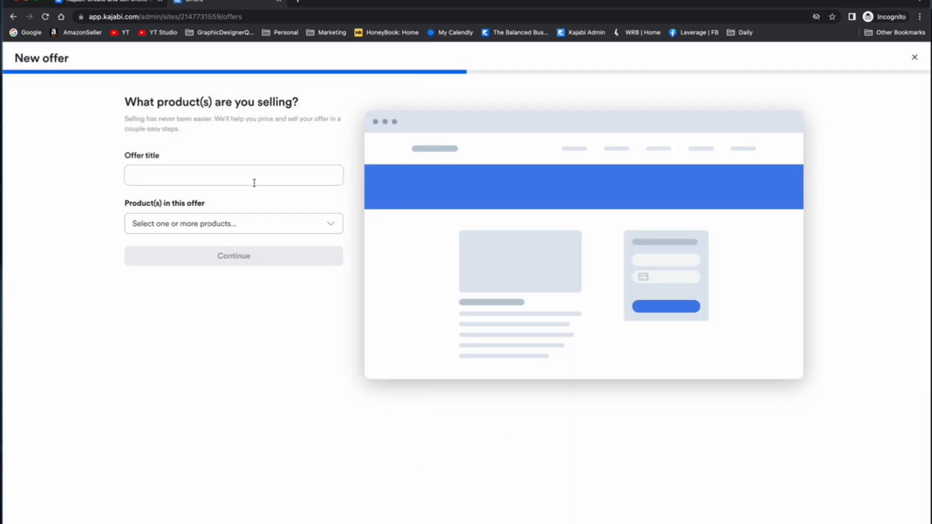
type("All Star")
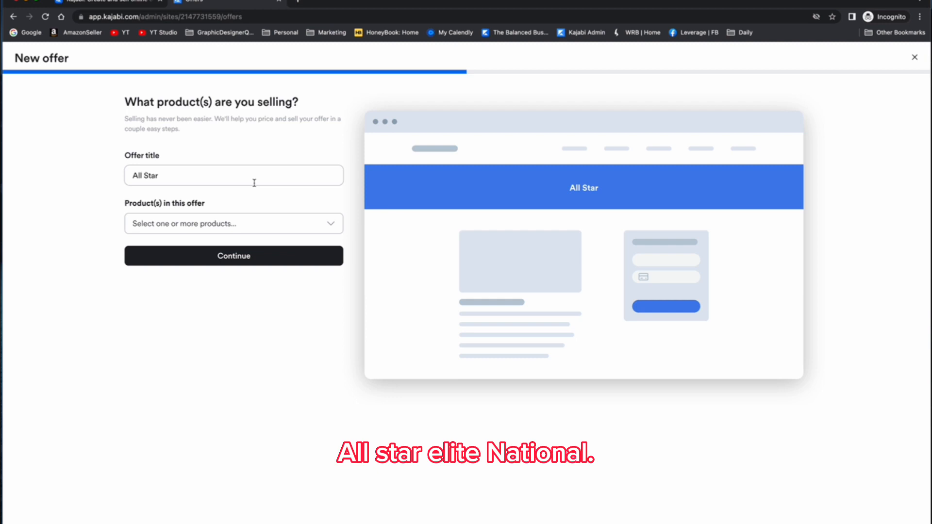
type(" Elite National")
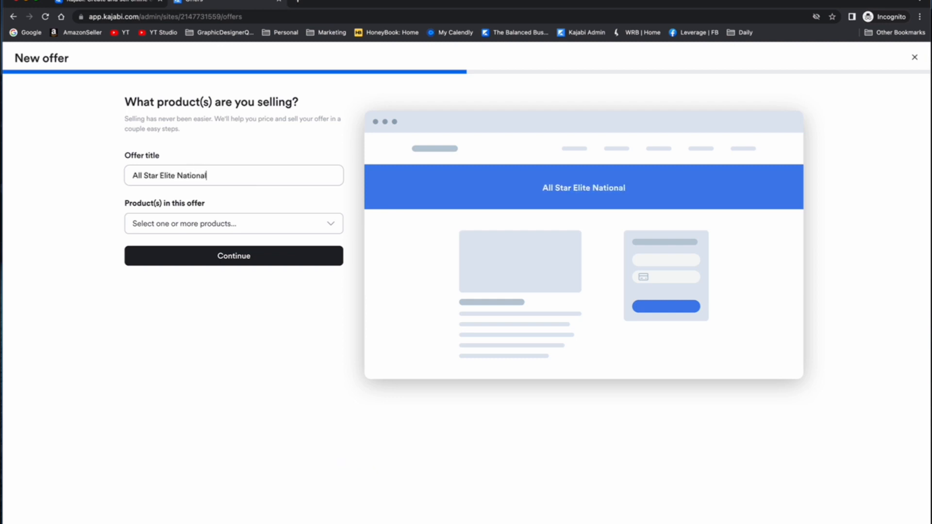
left_click_drag(177, 174, 104, 174)
left_click(184, 224)
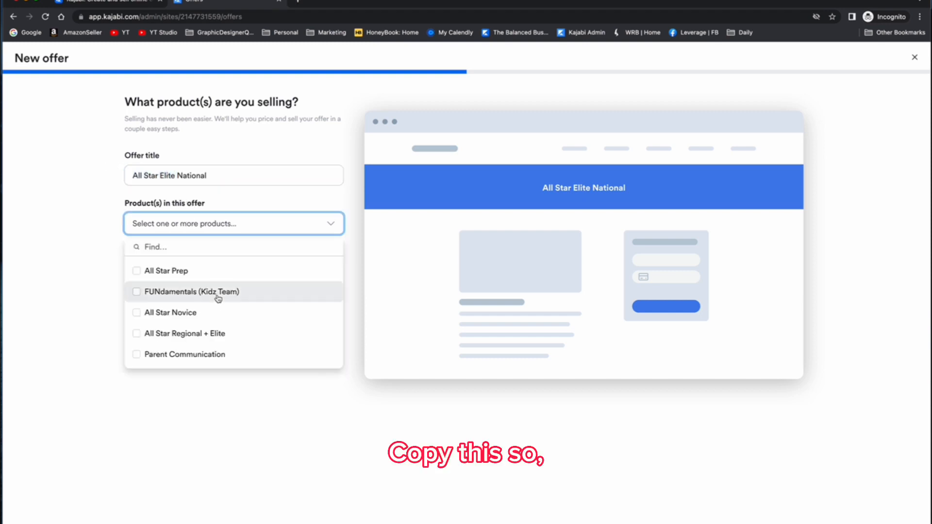
left_click(212, 333)
left_click(252, 355)
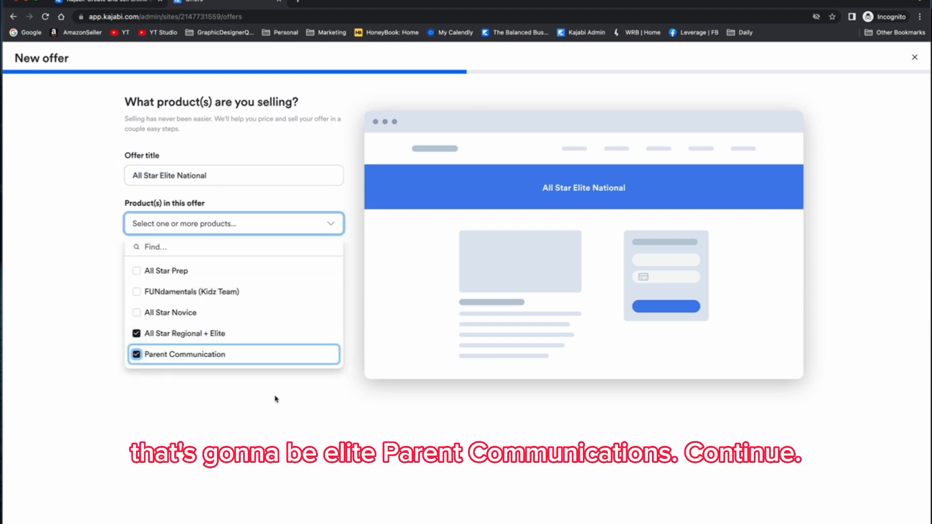
left_click(273, 395)
left_click(306, 341)
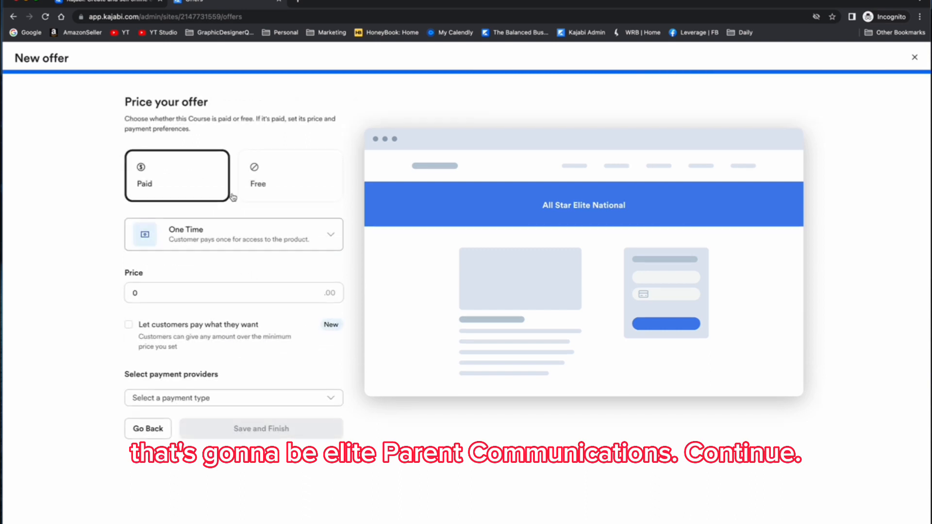
- Price the All Star Elite National offer at $120 with Stripe as payment provider and finish creating it
left_click(187, 298)
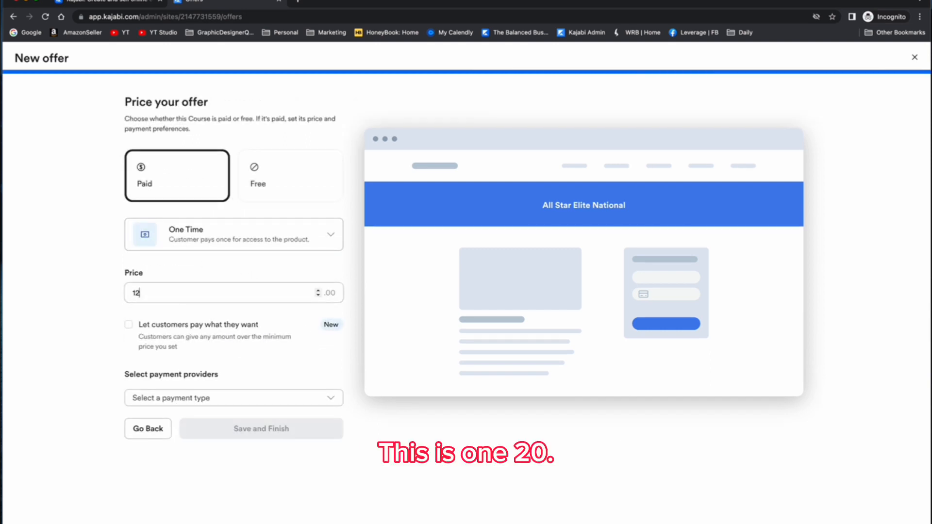
left_click(216, 403)
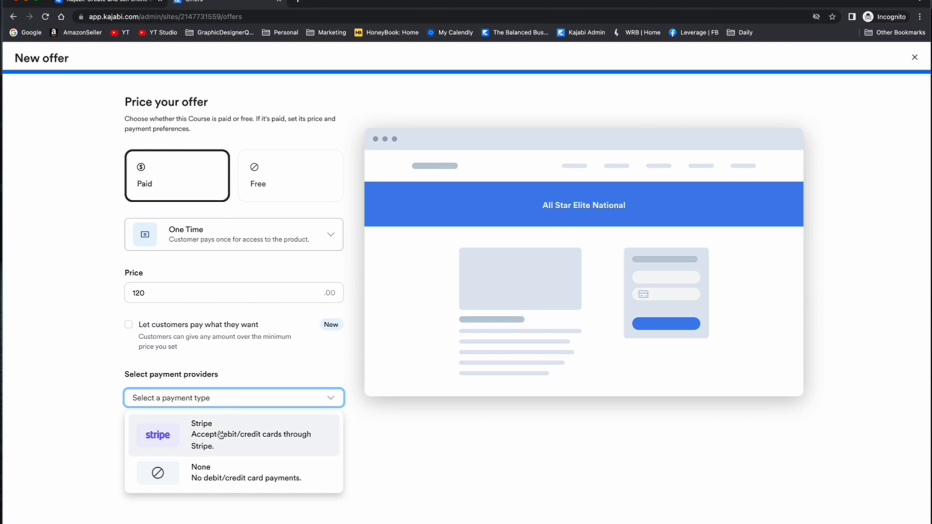
left_click(223, 432)
left_click(291, 453)
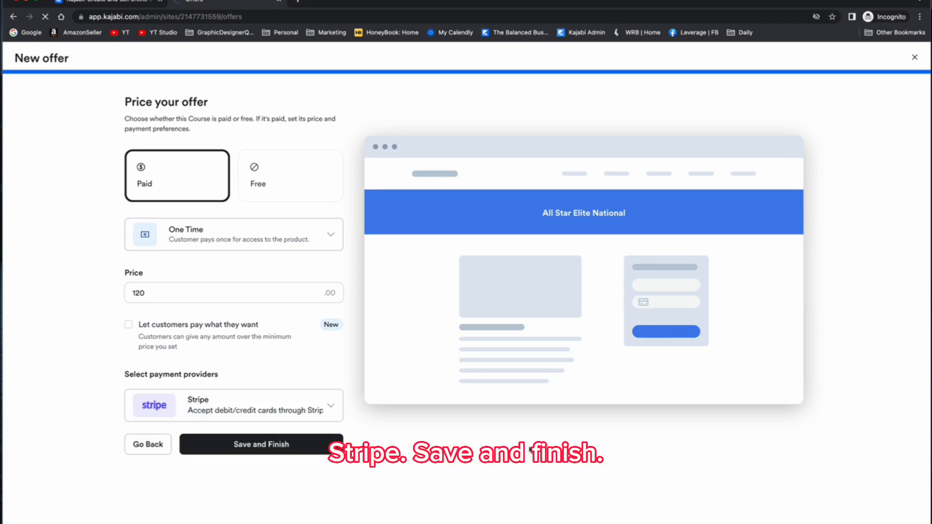
- Save the All Star Elite National offer with product access restricted to 365 days and return to the list of offers
left_click(260, 421)
type("365")
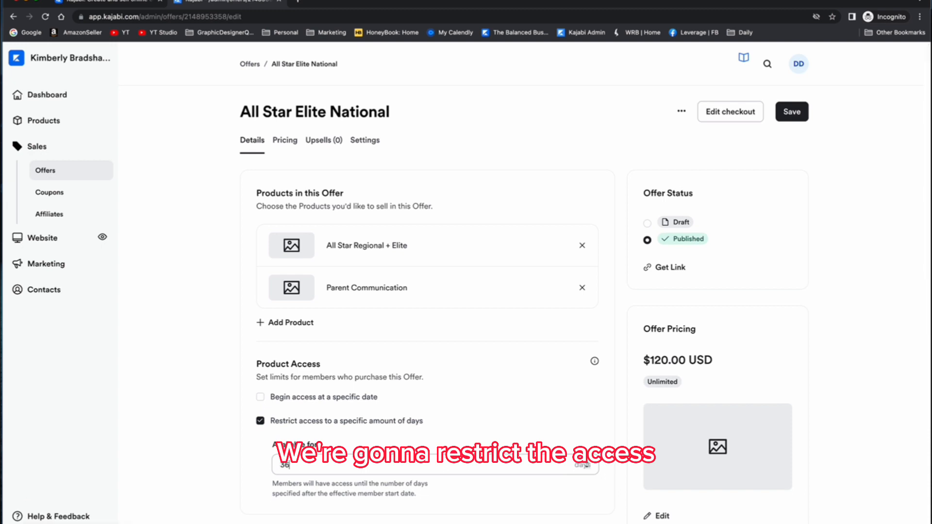
left_click(793, 117)
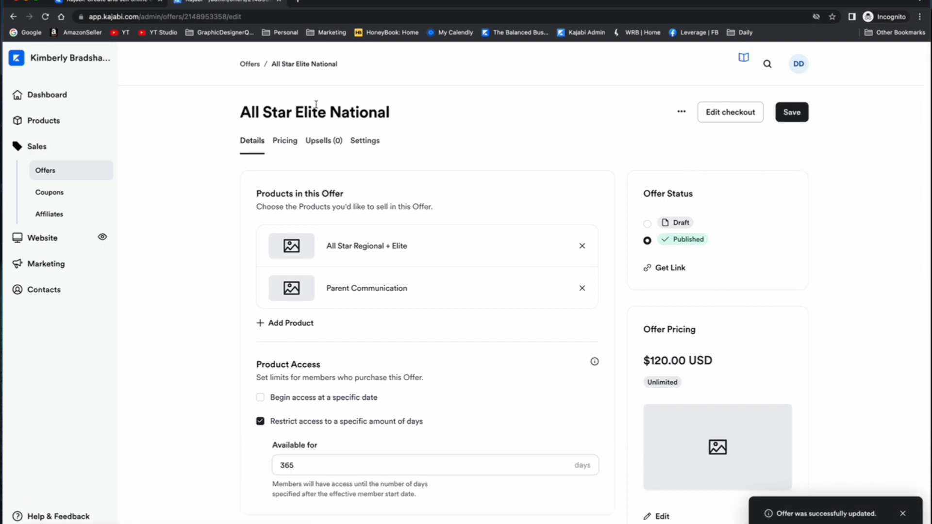
left_click(252, 67)
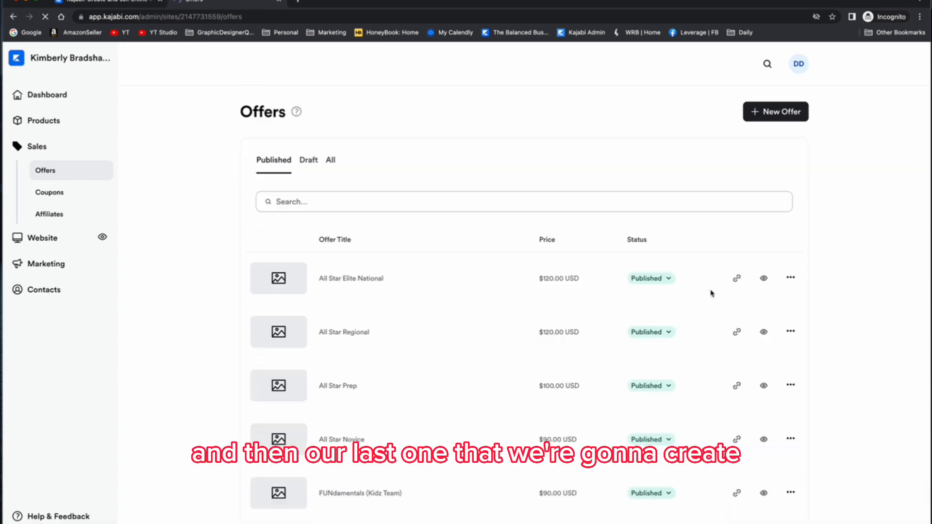
- Start a new offer titled All Star Elite International that includes the All Star Regional + Elite and Parent Communication products
left_click(760, 112)
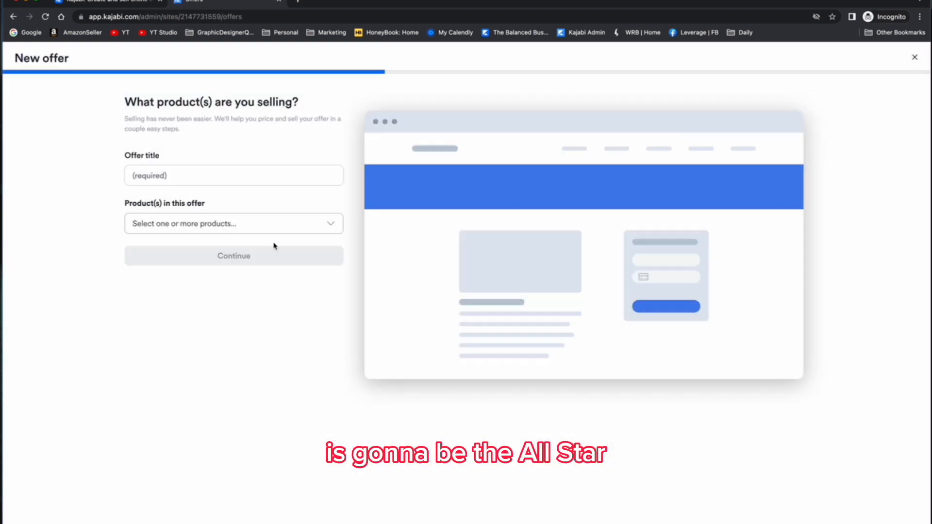
left_click(231, 175)
type("All Star Elite")
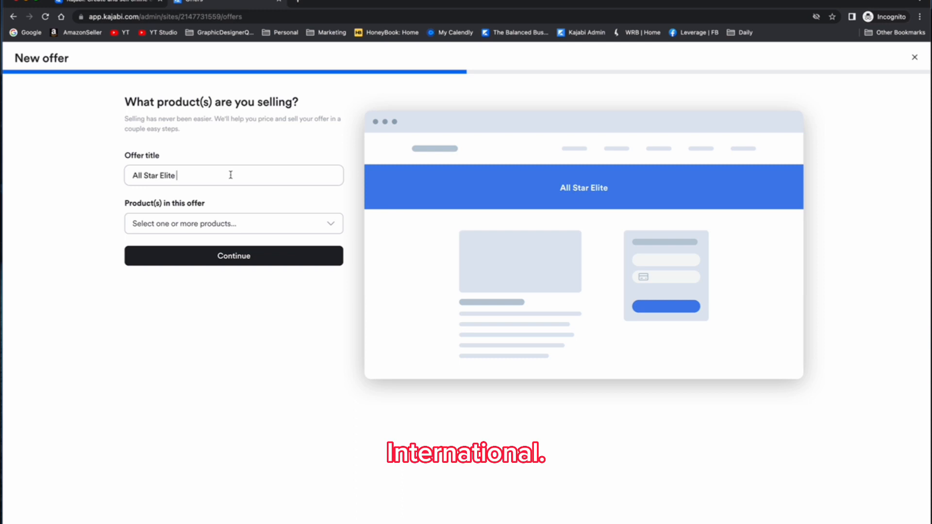
type(" International")
left_click(228, 225)
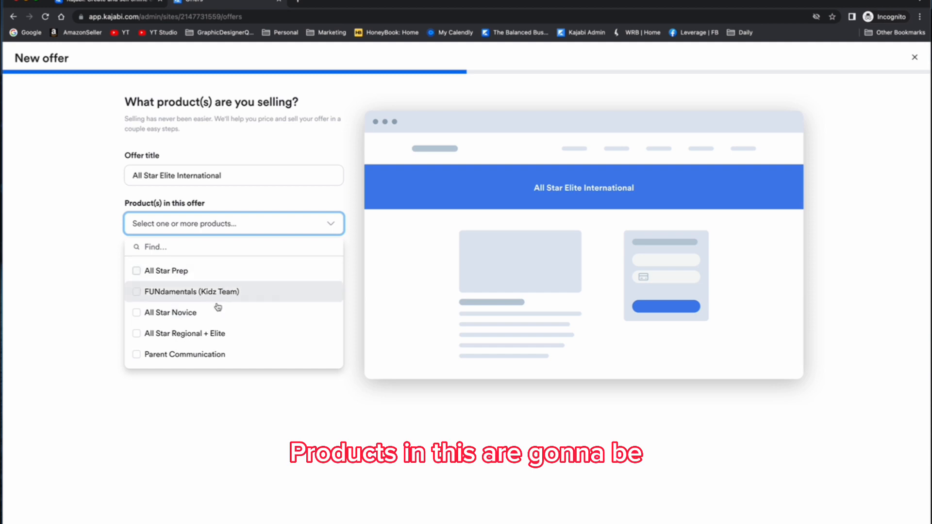
left_click(208, 334)
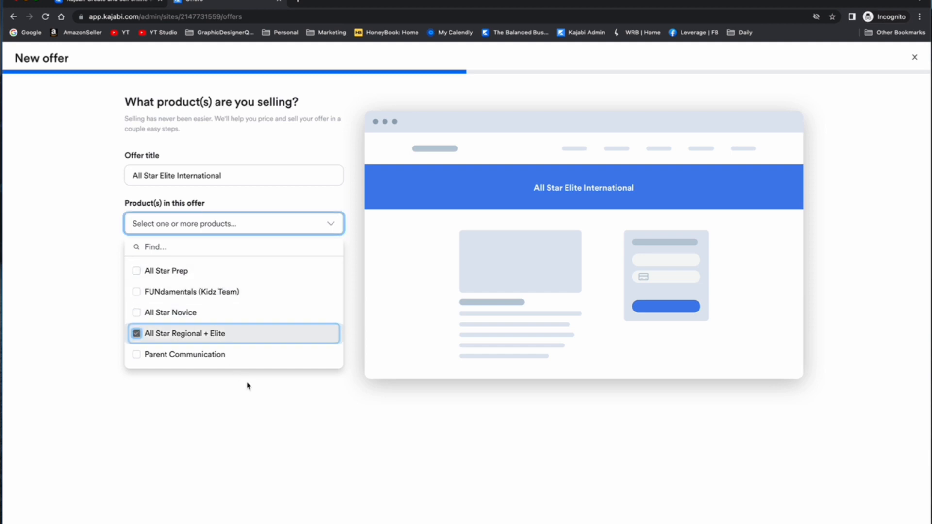
left_click(219, 356)
left_click(364, 422)
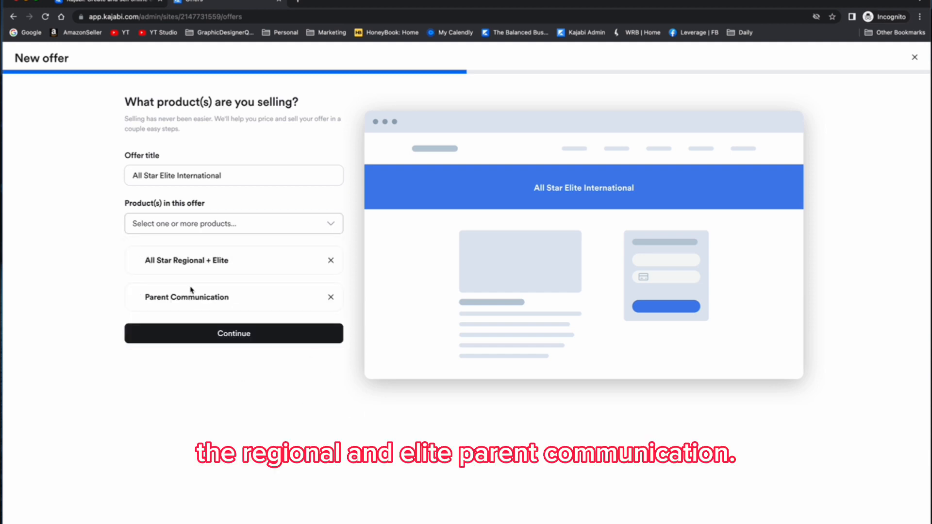
left_click(204, 333)
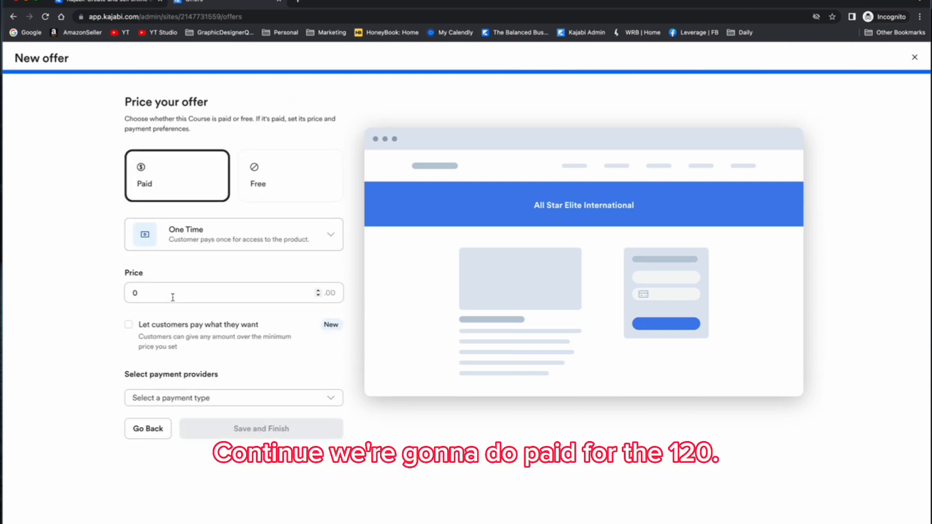
- Price the All Star Elite International offer at $120 with Stripe as payment provider and finish creating it
left_click(209, 294)
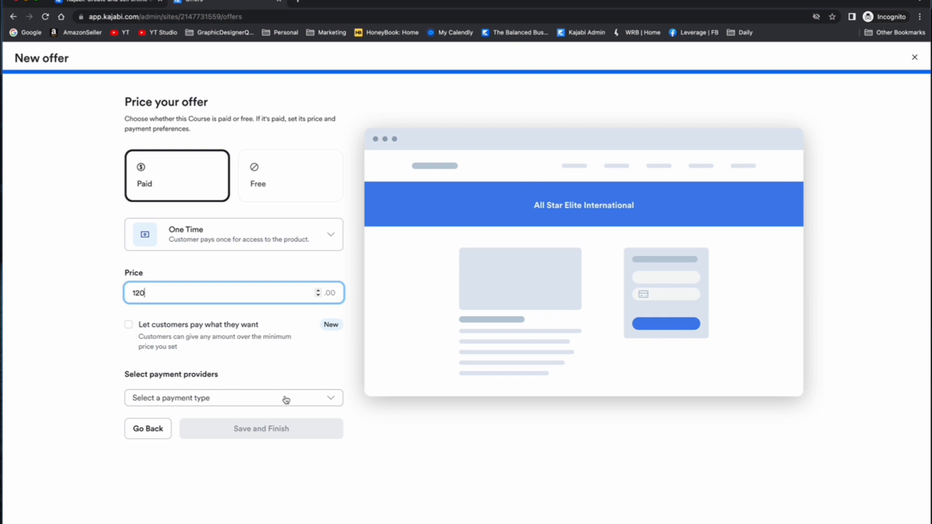
left_click(286, 400)
left_click(262, 426)
left_click(261, 444)
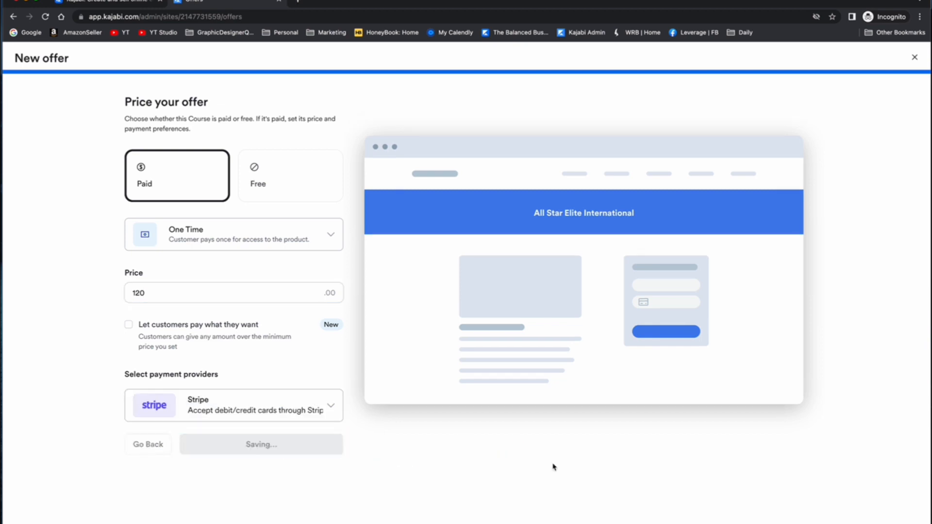
- Restrict the All Star Elite International offer's product access to 365 days and save the offer
left_click(260, 421)
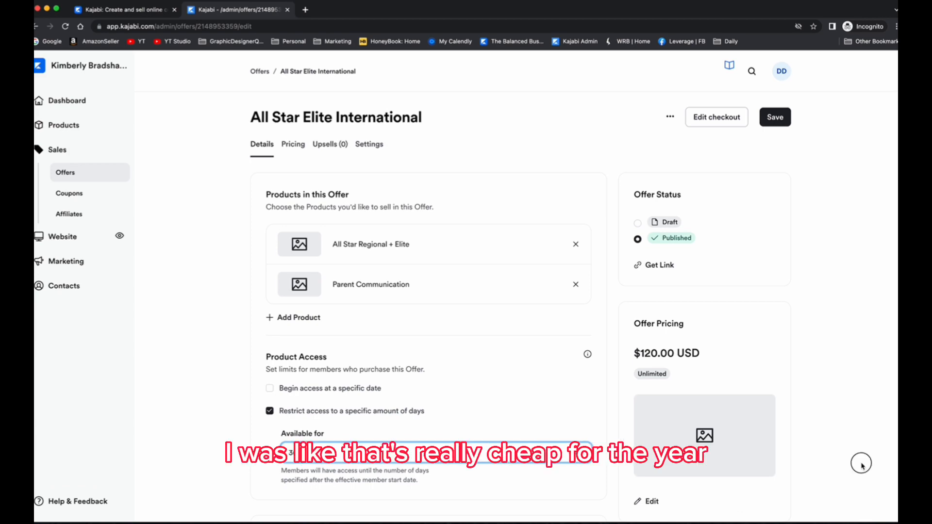
scroll(859, 478, "down", 5)
scroll(860, 479, "down", 1)
scroll(859, 479, "up", 6)
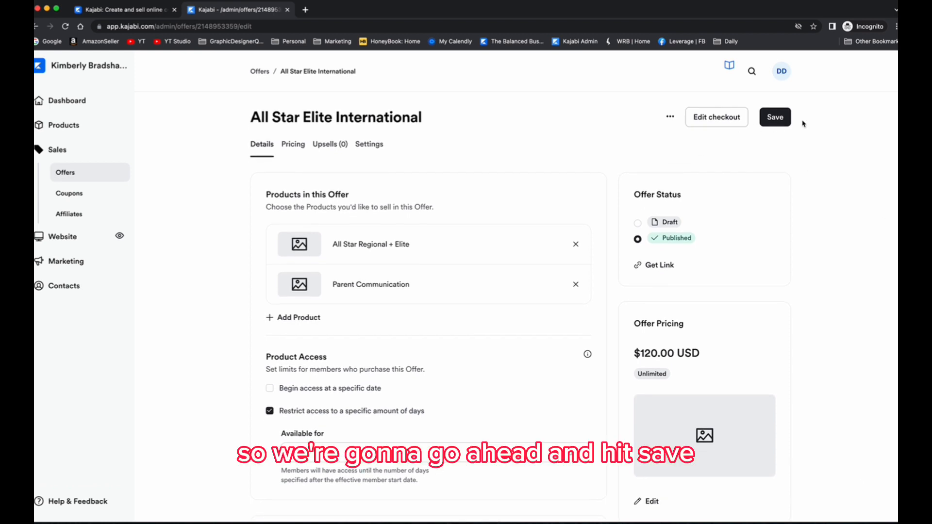
left_click(771, 122)
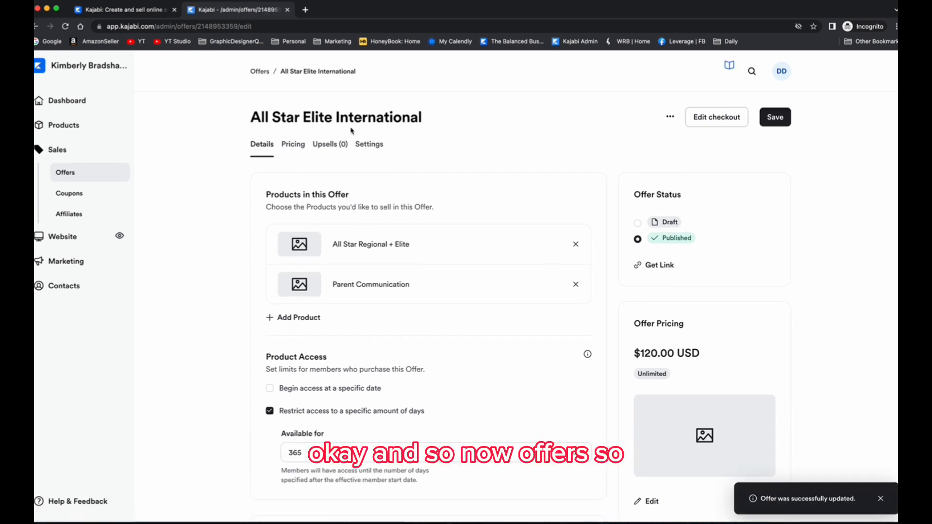
- Return to the list of offers and open the pricing details of the All Star Novice offer for editing
left_click(259, 72)
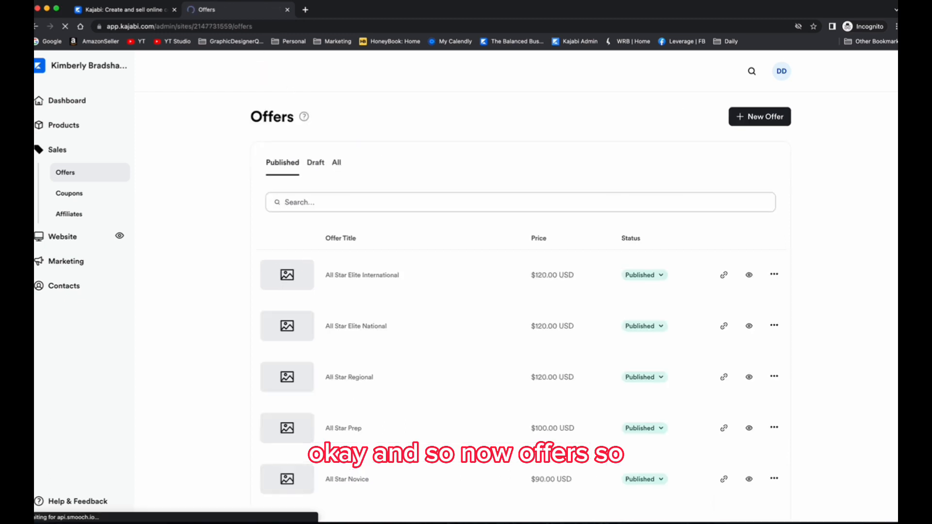
scroll(641, 450, "down", 3)
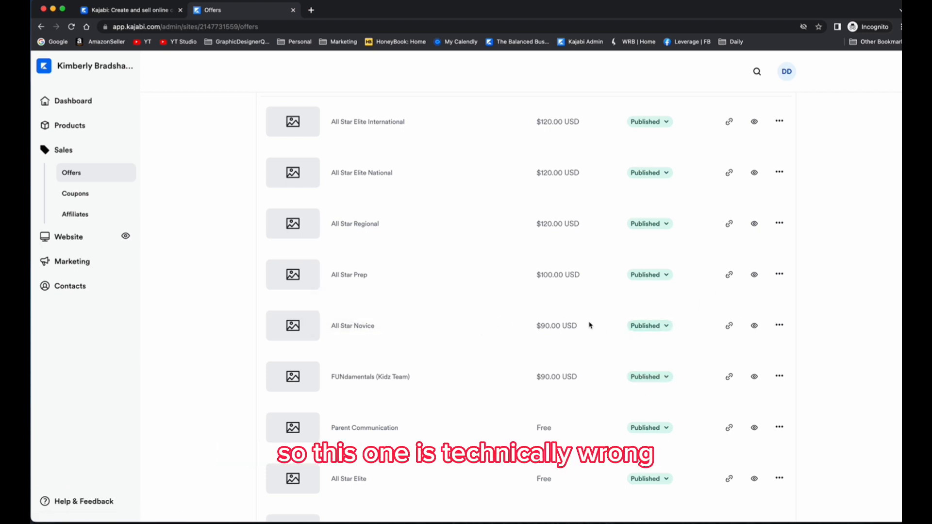
left_click(787, 326)
left_click(781, 326)
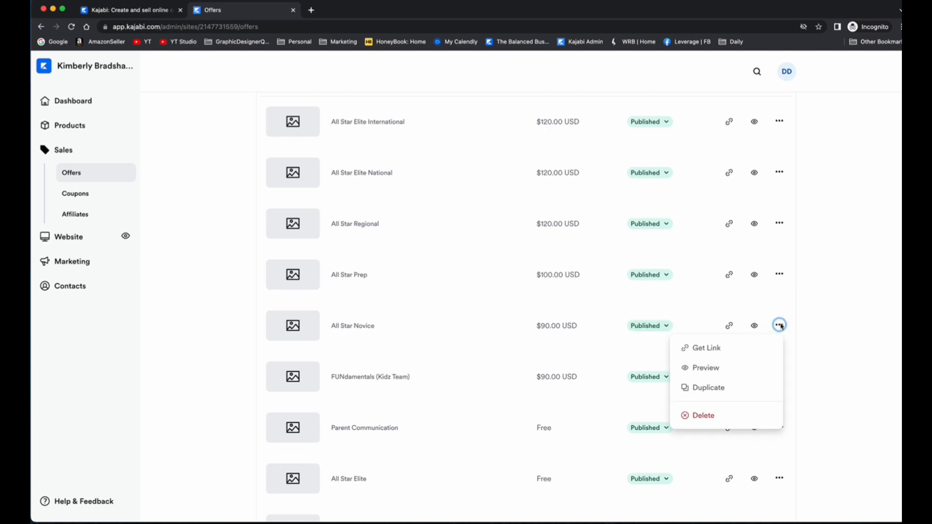
left_click(828, 332)
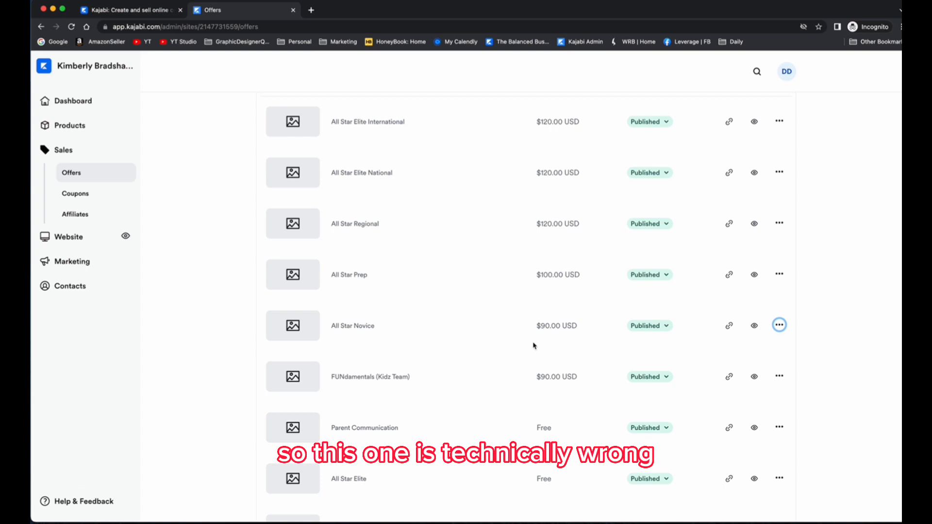
left_click(353, 326)
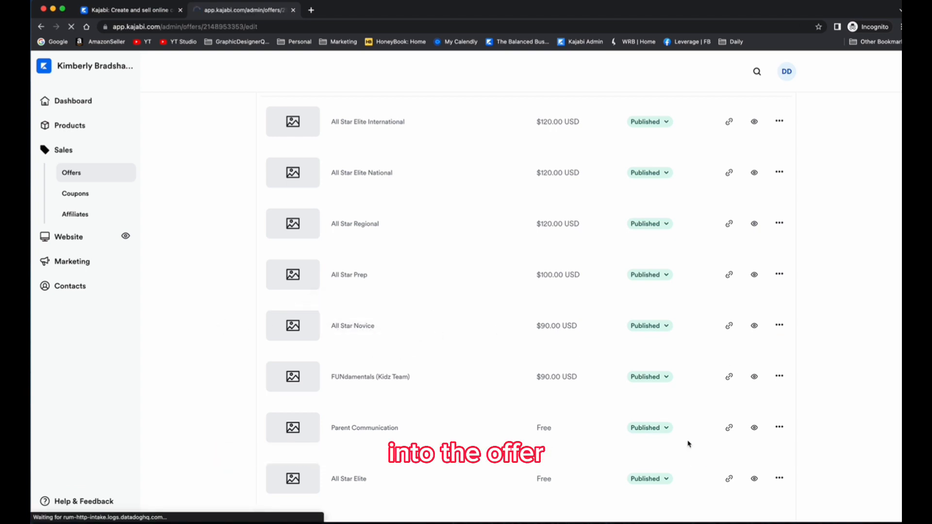
scroll(432, 364, "down", 2)
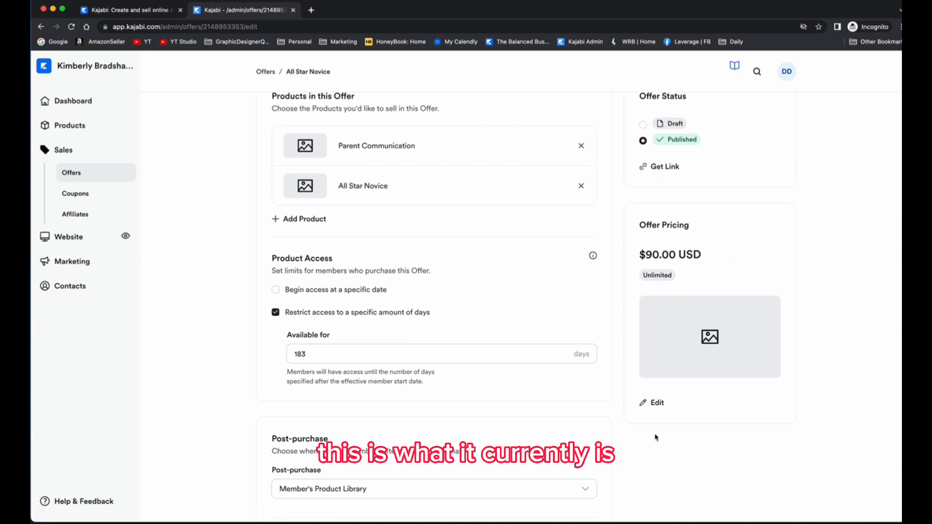
left_click(650, 403)
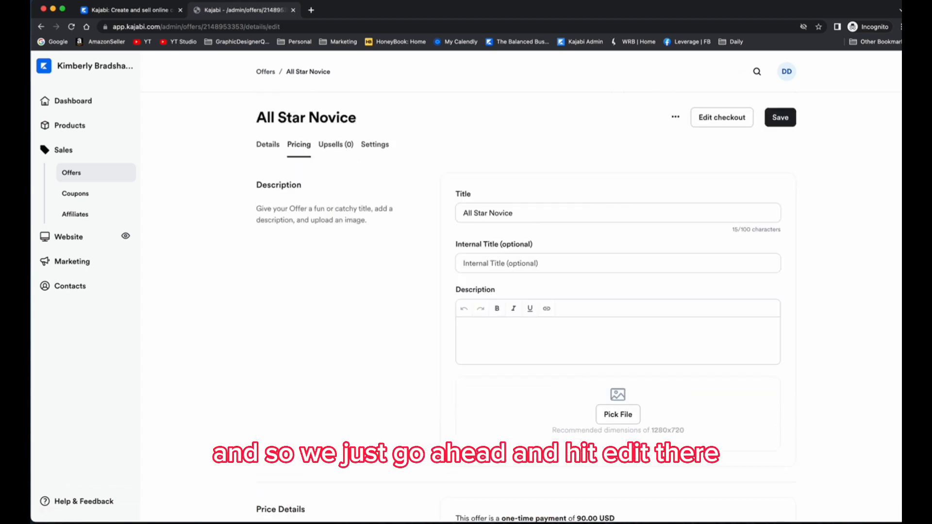
- Change the All Star Novice offer's payment type to a subscription of 90 USD every month and save the offer
scroll(676, 450, "down", 8)
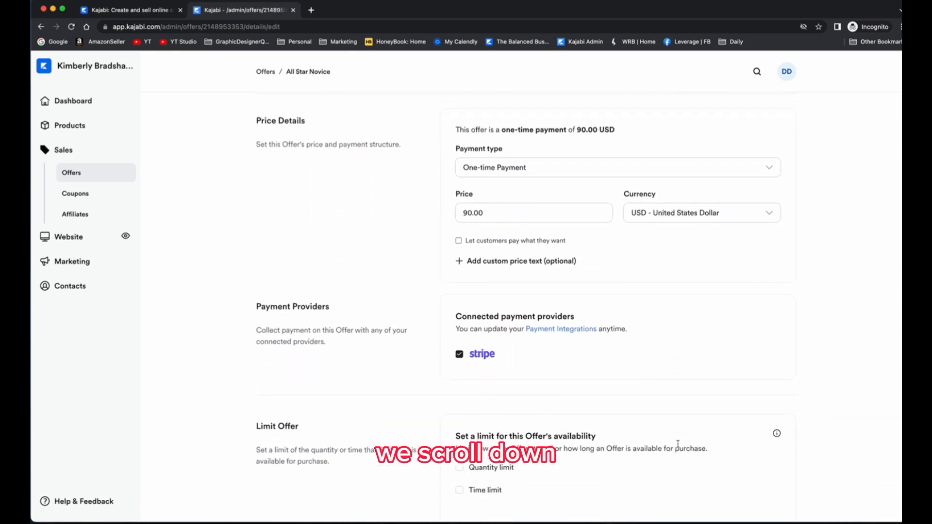
left_click(492, 168)
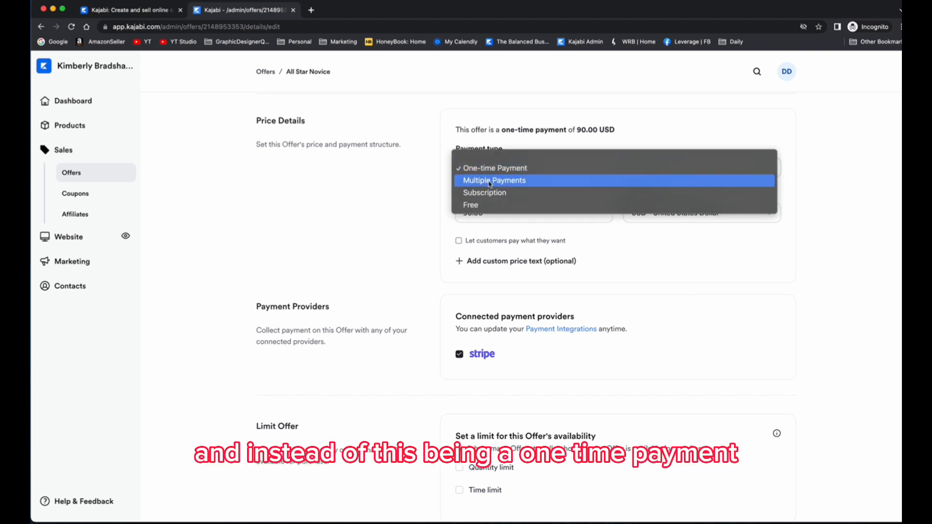
left_click(488, 194)
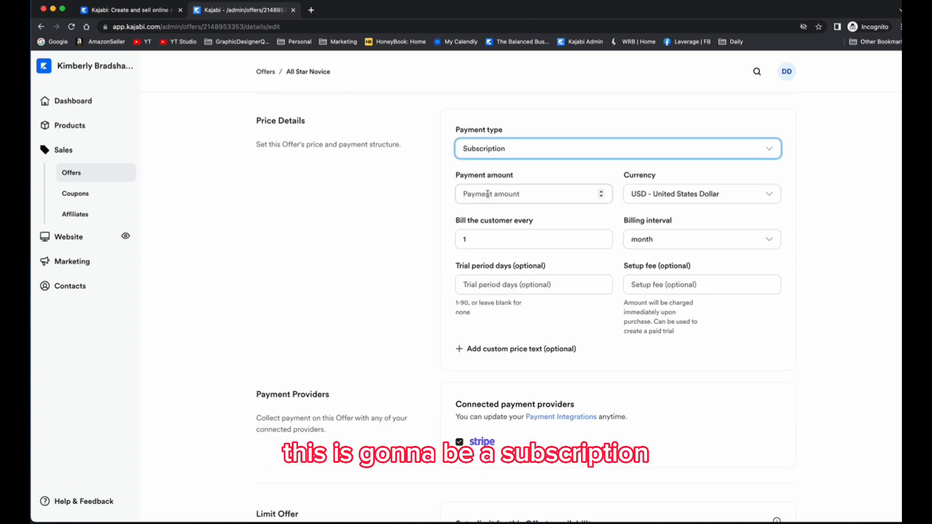
left_click(487, 194)
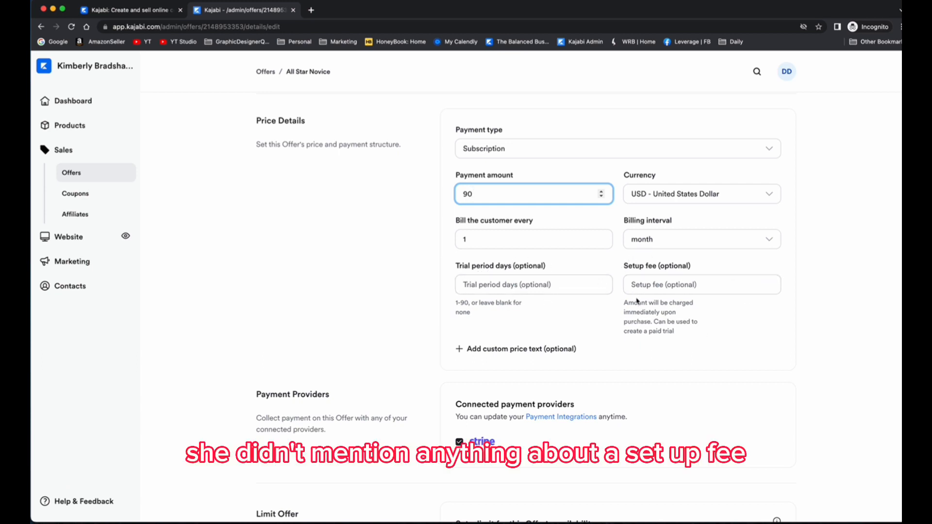
scroll(638, 301, "down", 3)
scroll(637, 301, "up", 10)
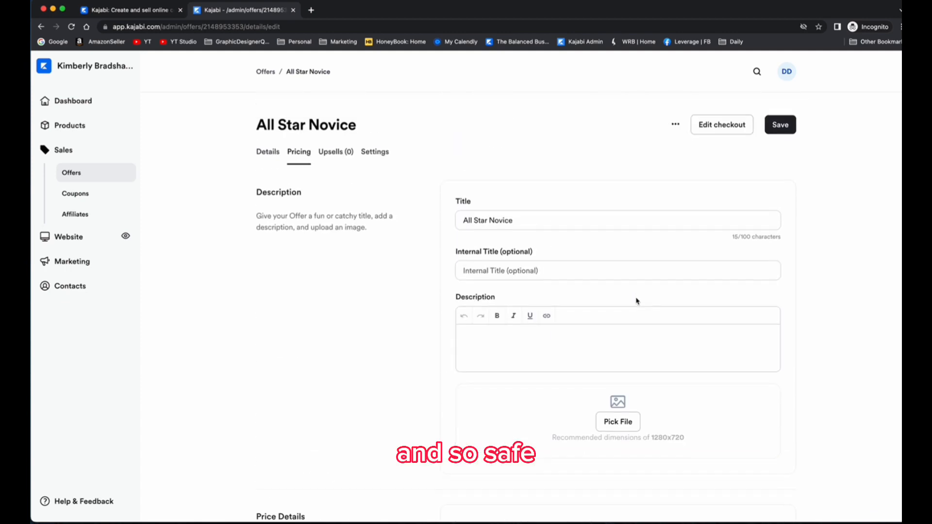
left_click(781, 122)
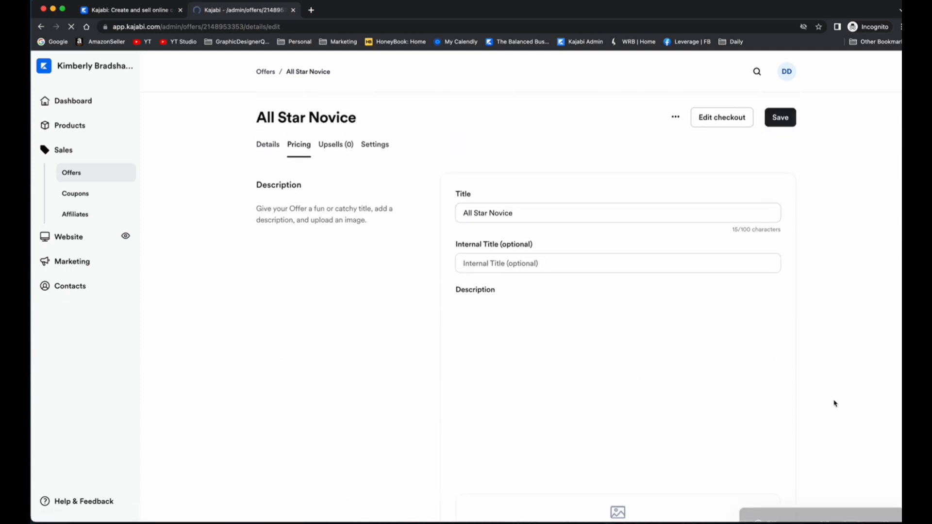
- Go back to the list of offers and open the pricing details of the All Star Prep offer
left_click(266, 72)
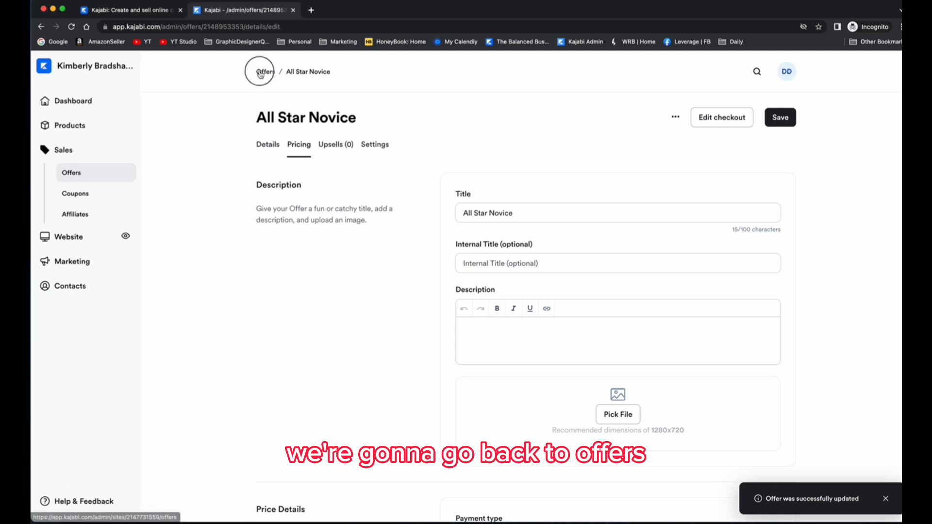
scroll(565, 383, "down", 5)
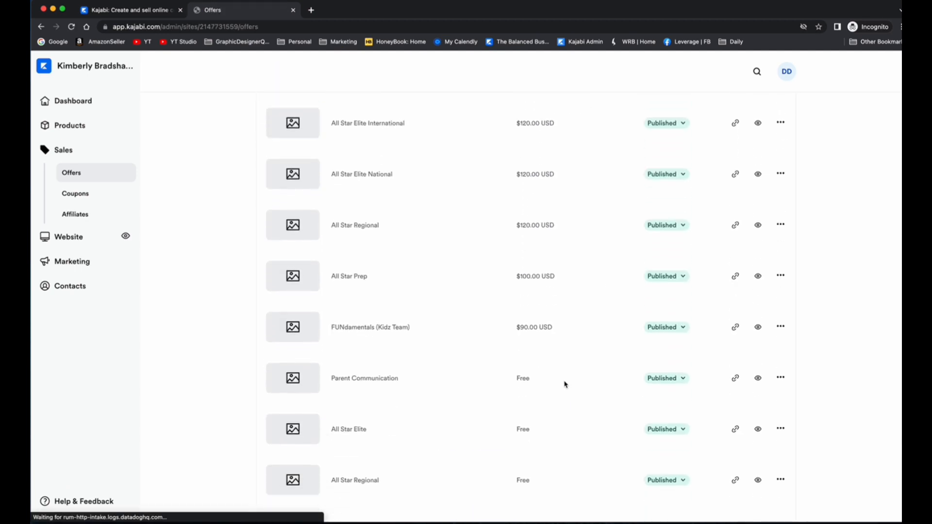
scroll(565, 383, "up", 3)
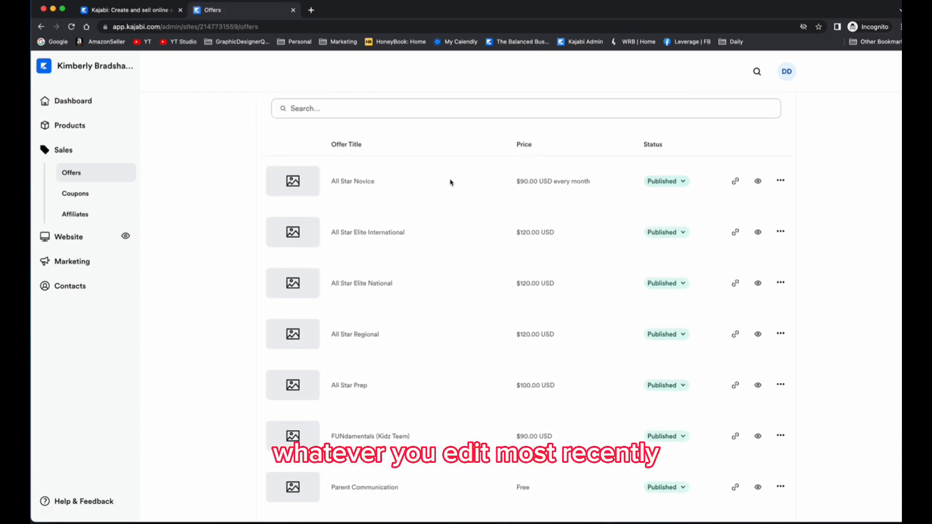
scroll(496, 322, "down", 3)
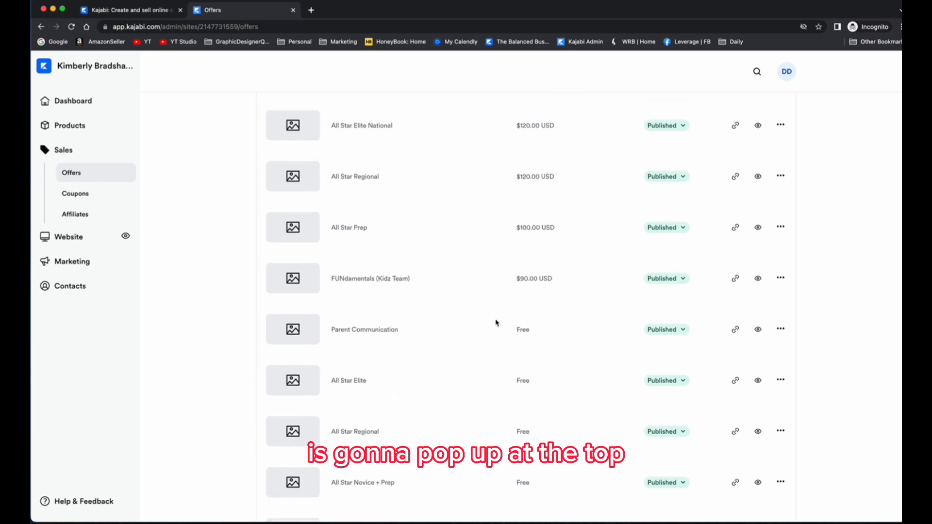
left_click(352, 225)
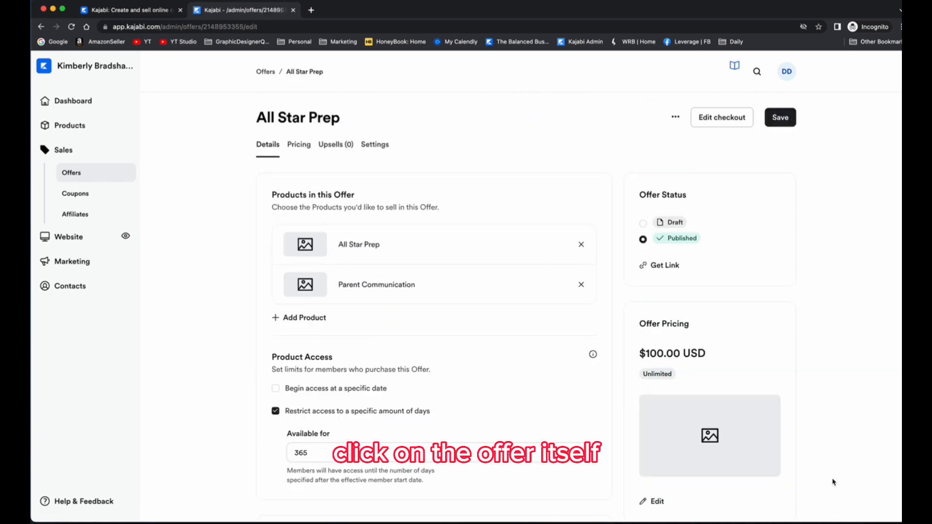
scroll(639, 468, "down", 2)
left_click(658, 445)
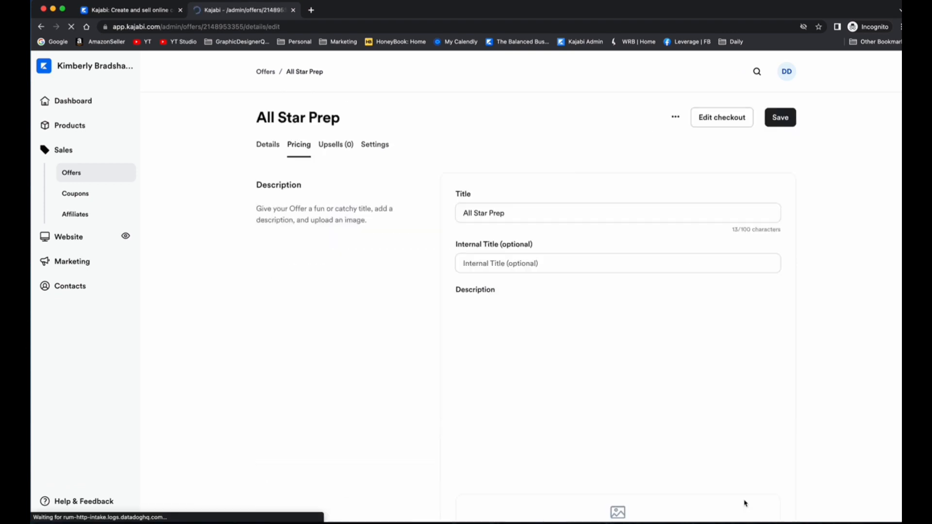
- Change the All Star Prep offer's payment type to a subscription of 100 USD every month and save the offer
scroll(744, 503, "down", 5)
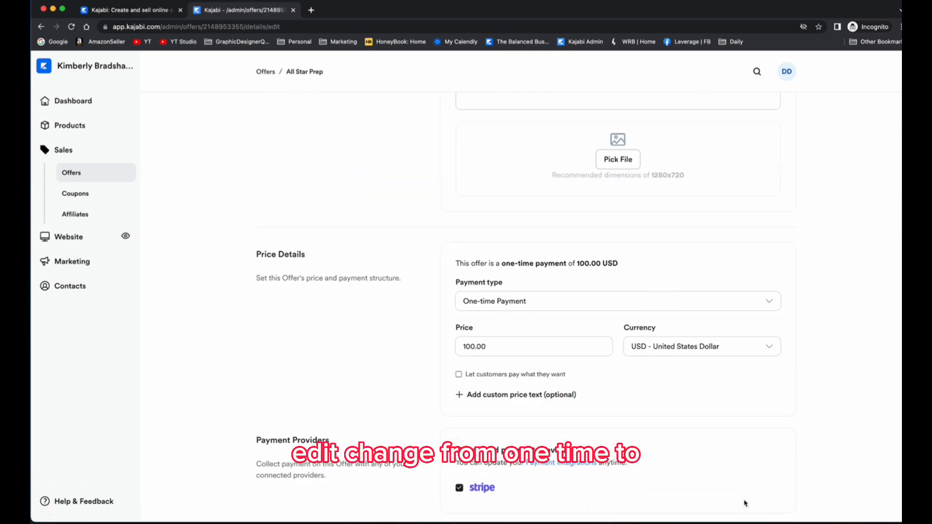
left_click(526, 302)
left_click(533, 317)
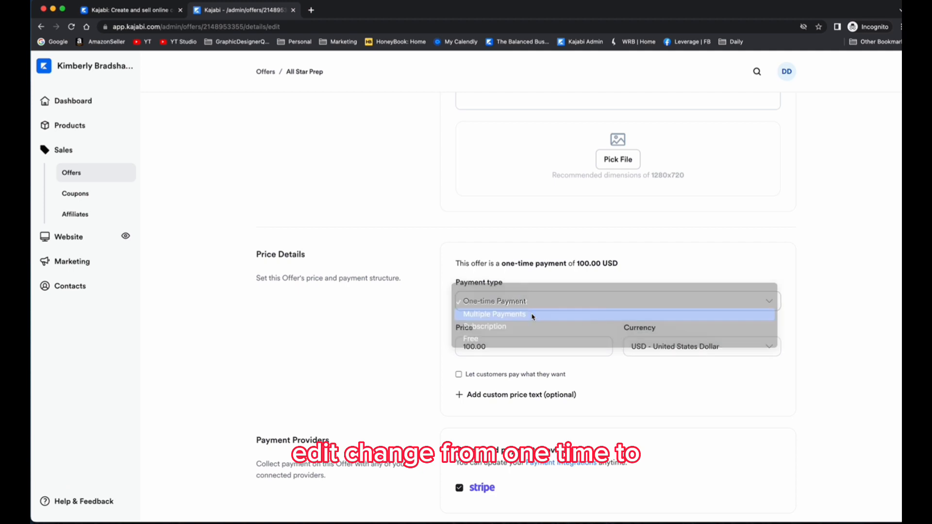
left_click(529, 283)
left_click(522, 296)
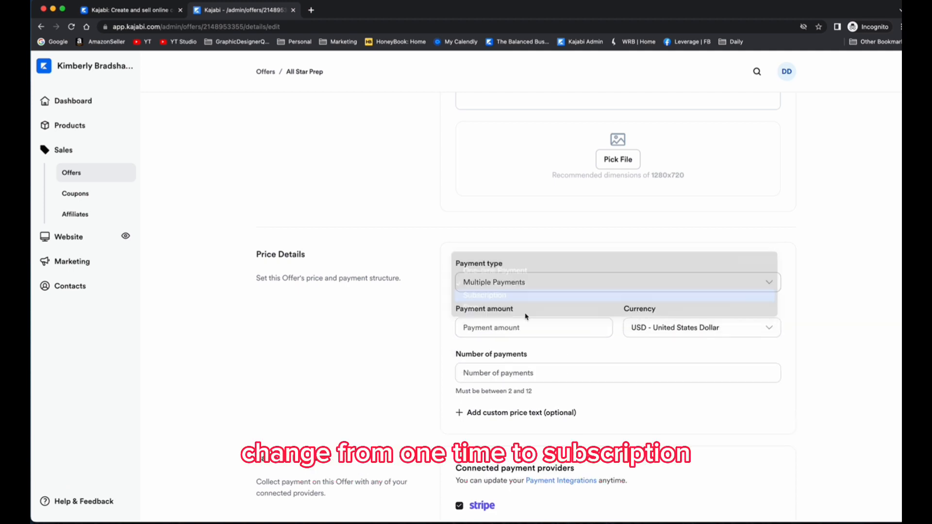
left_click(529, 327)
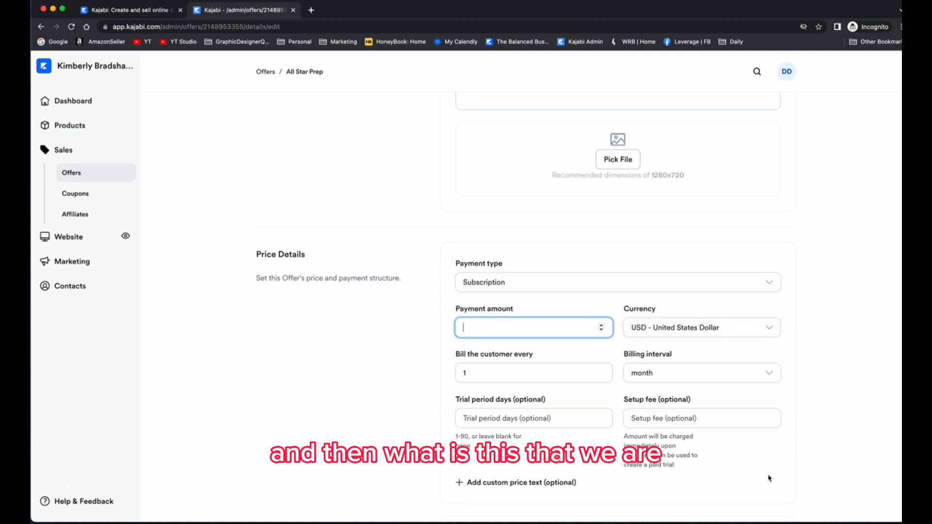
scroll(769, 479, "up", 3)
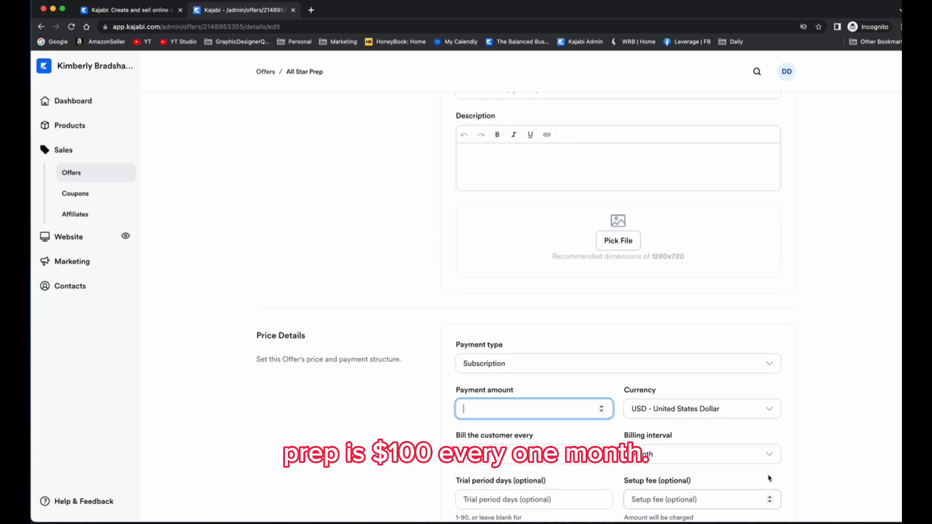
type("100")
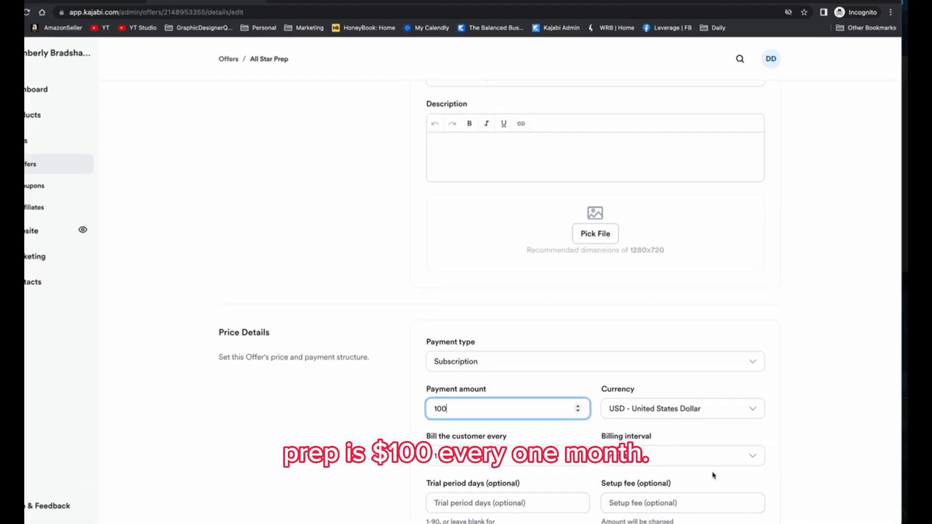
scroll(713, 475, "down", 4)
scroll(514, 421, "down", 3)
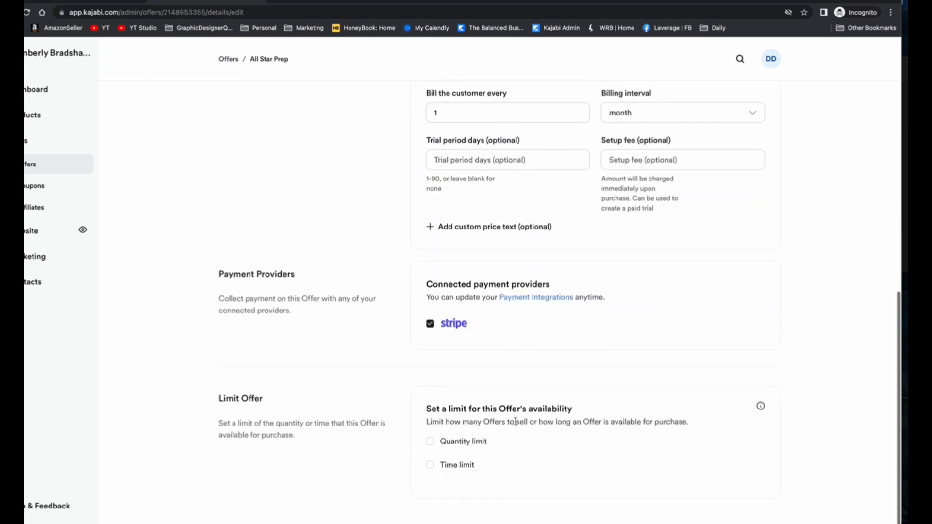
scroll(726, 333, "up", 10)
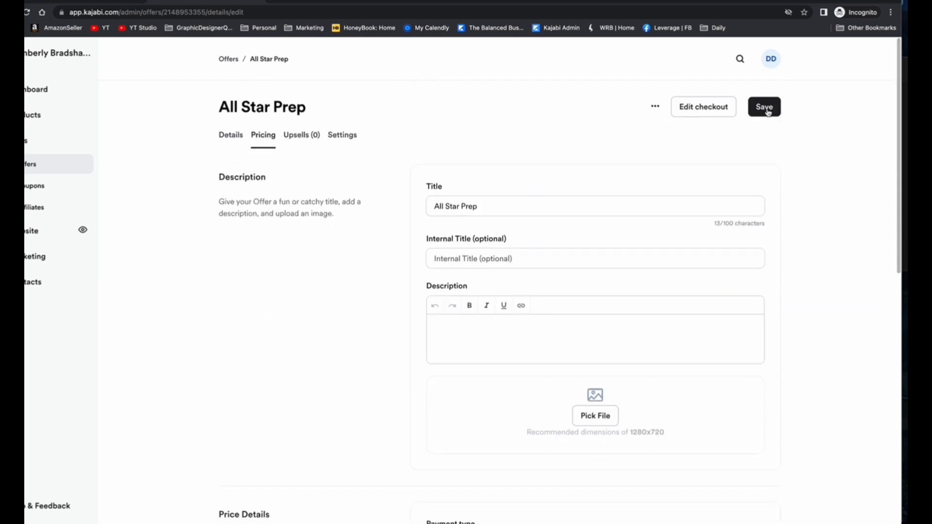
left_click(765, 108)
- Go back to the list of offers and open the pricing details of the $120 All Star Regional offer
left_click(228, 58)
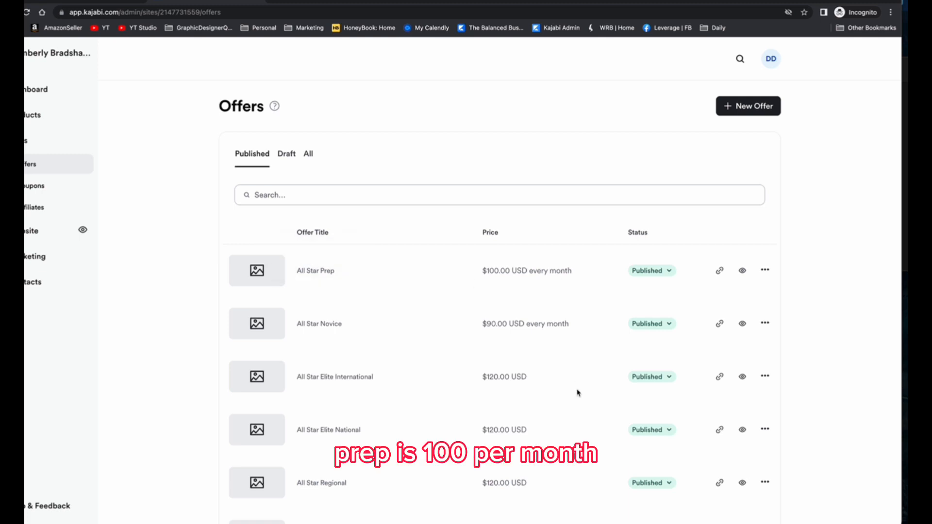
scroll(577, 393, "down", 6)
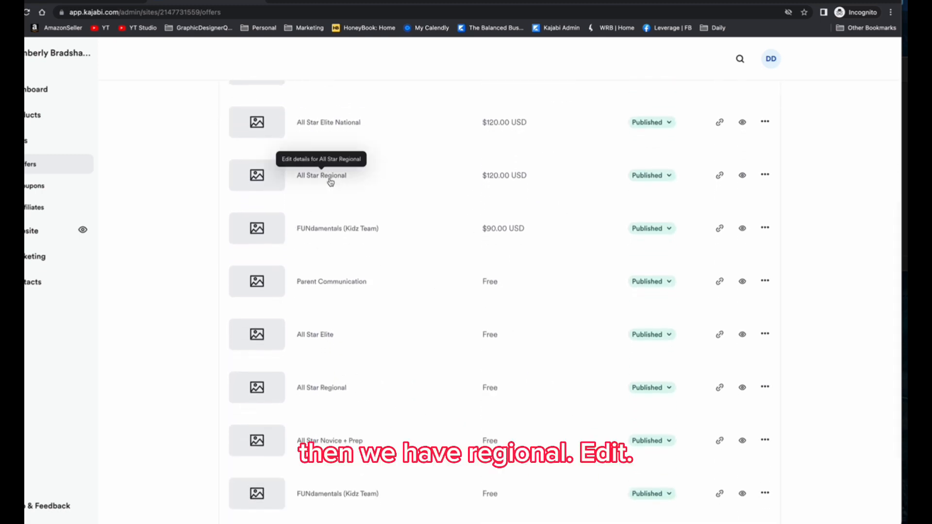
left_click(331, 182)
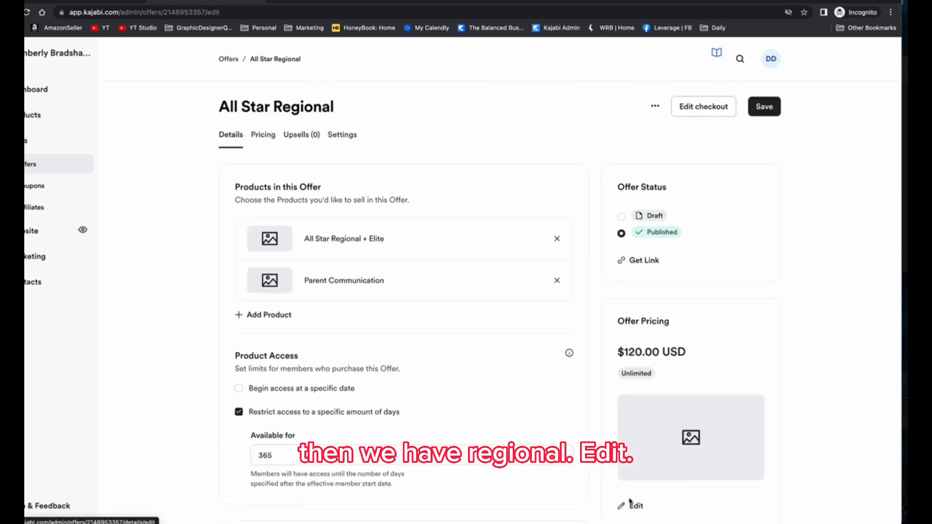
left_click(635, 509)
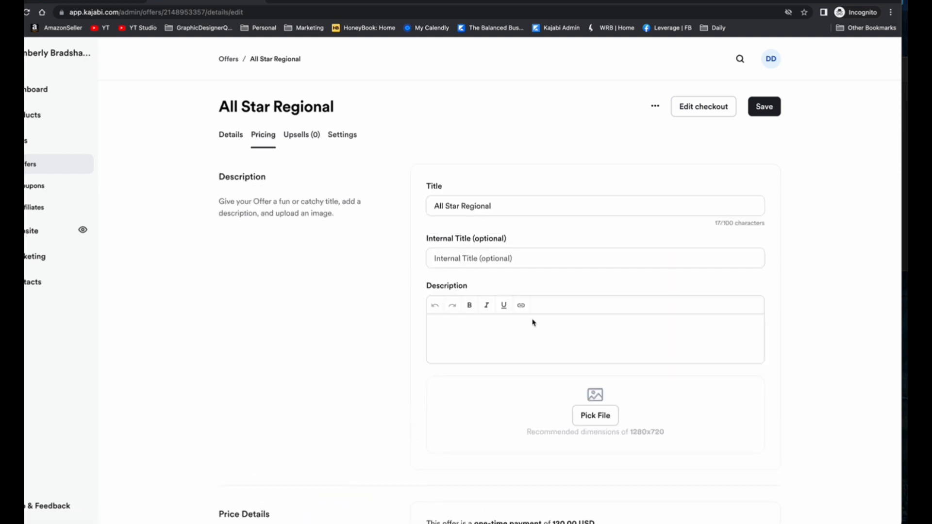
- Change the All Star Regional offer to a subscription of 120 USD every month, then save it and return to the offers list
scroll(533, 323, "down", 4)
scroll(533, 323, "down", 1)
left_click(508, 312)
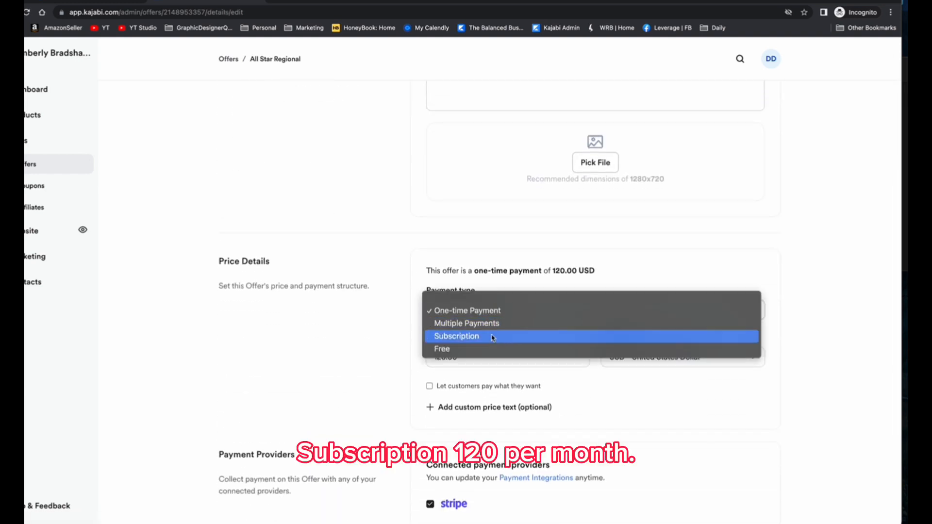
key("Return")
left_click(466, 334)
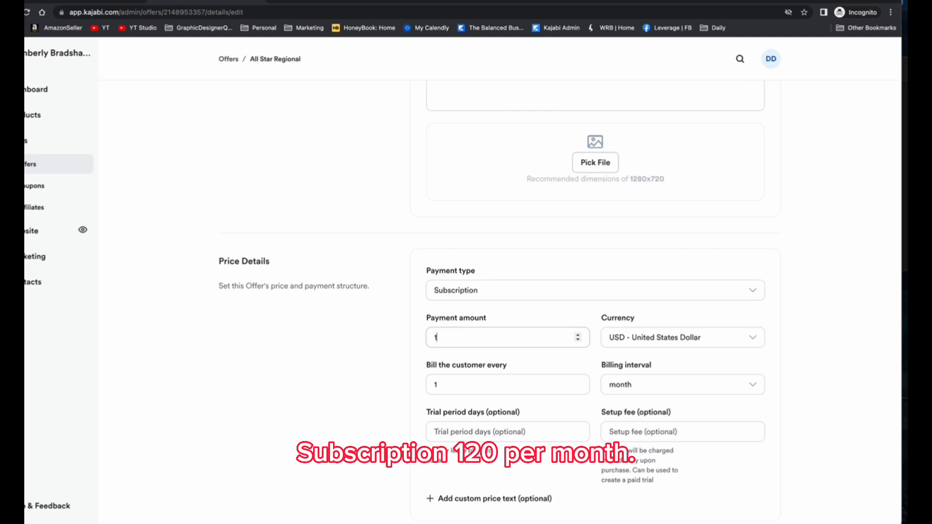
left_click(502, 330)
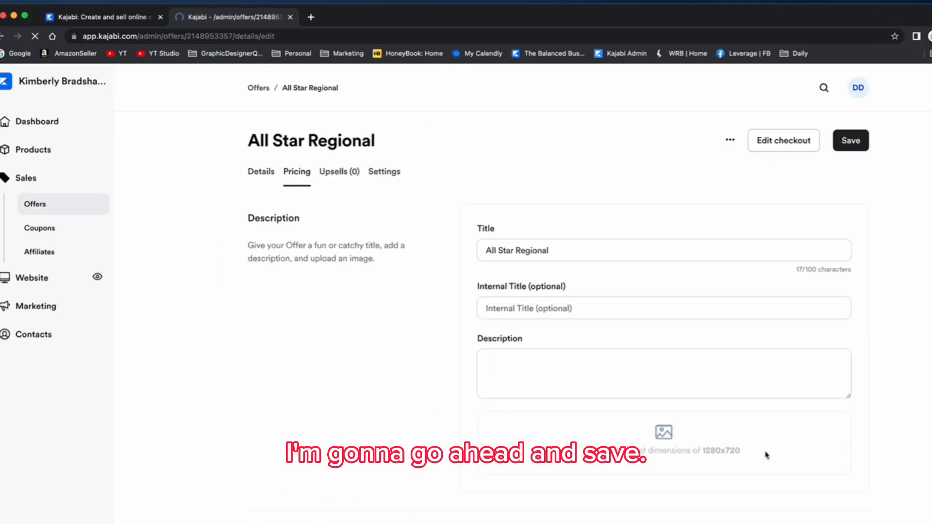
left_click(259, 92)
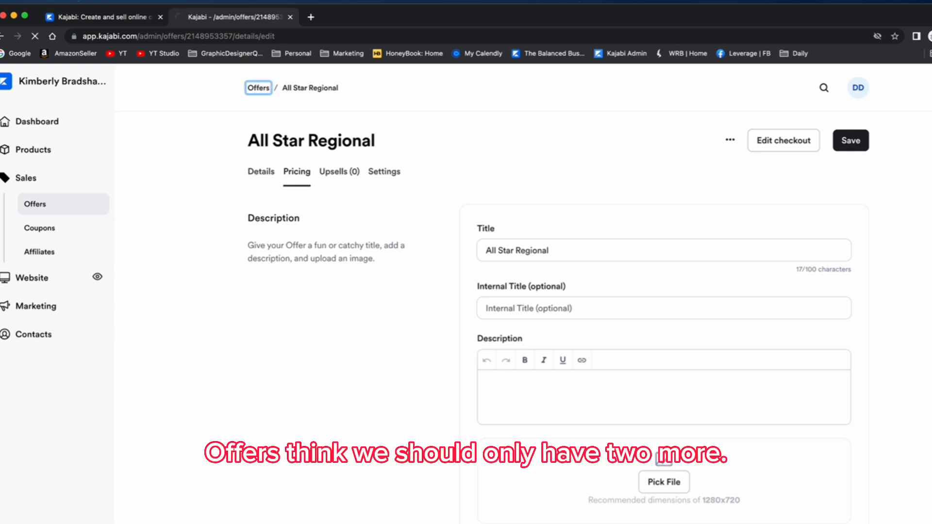
- Open the pricing details of the All Star Elite National offer
scroll(558, 316, "down", 3)
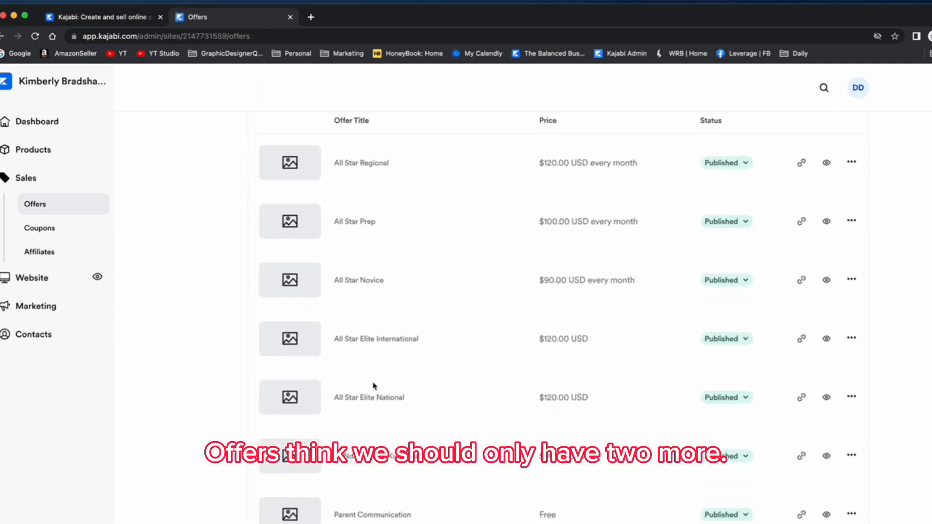
left_click(352, 402)
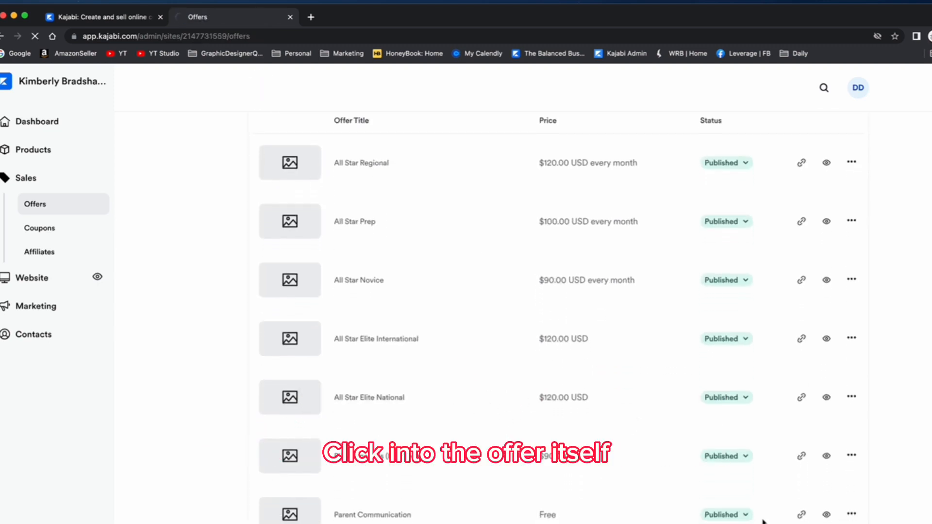
left_click(296, 172)
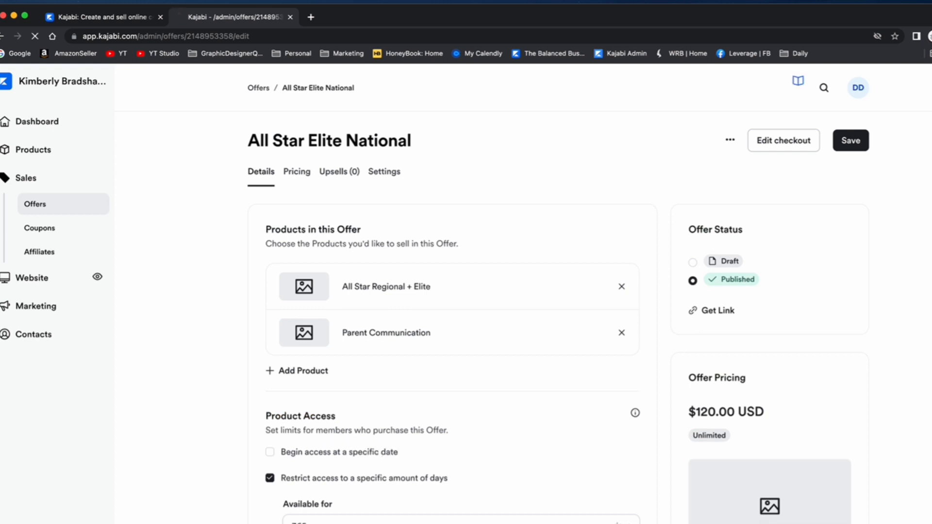
- Change the All Star Elite National offer's payment type to a subscription of 120 USD every month and save the offer
scroll(732, 499, "down", 6)
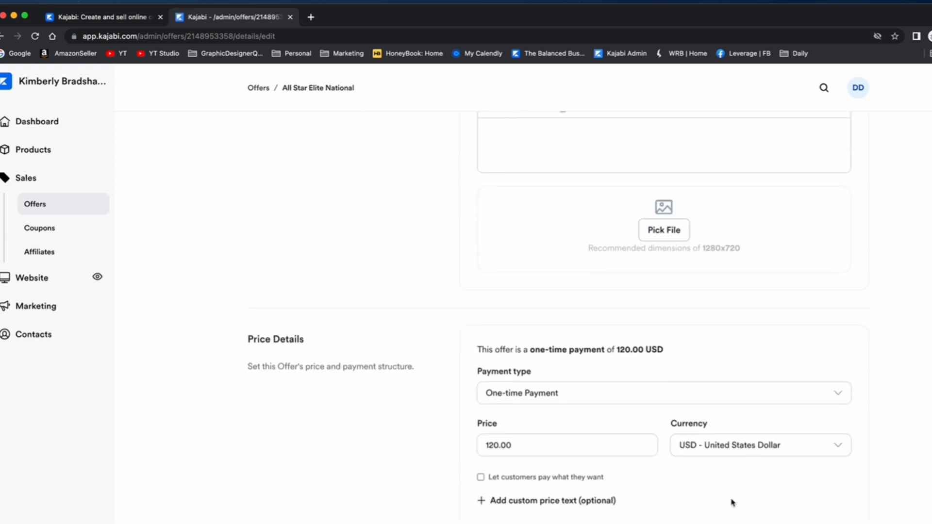
left_click(538, 342)
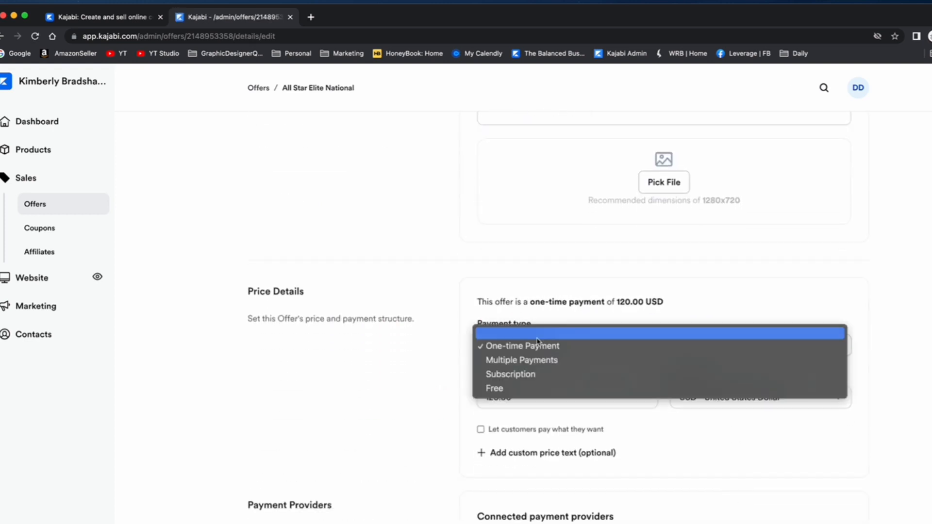
left_click(537, 374)
left_click(533, 378)
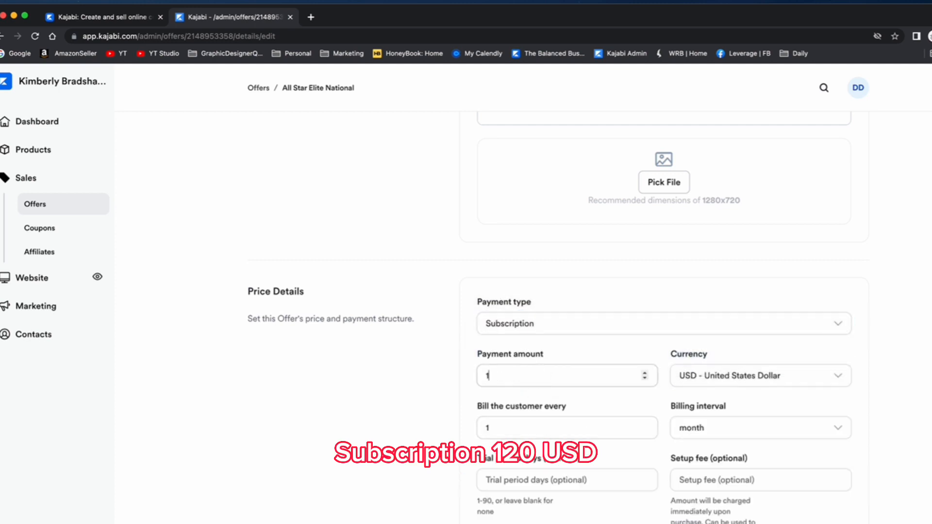
left_click(533, 377)
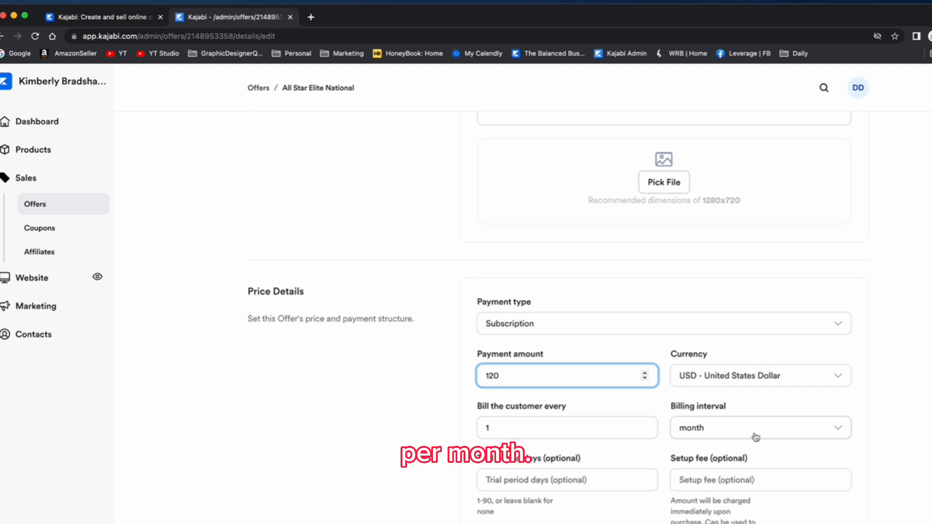
scroll(614, 499, "down", 6)
scroll(841, 270, "up", 12)
left_click(855, 146)
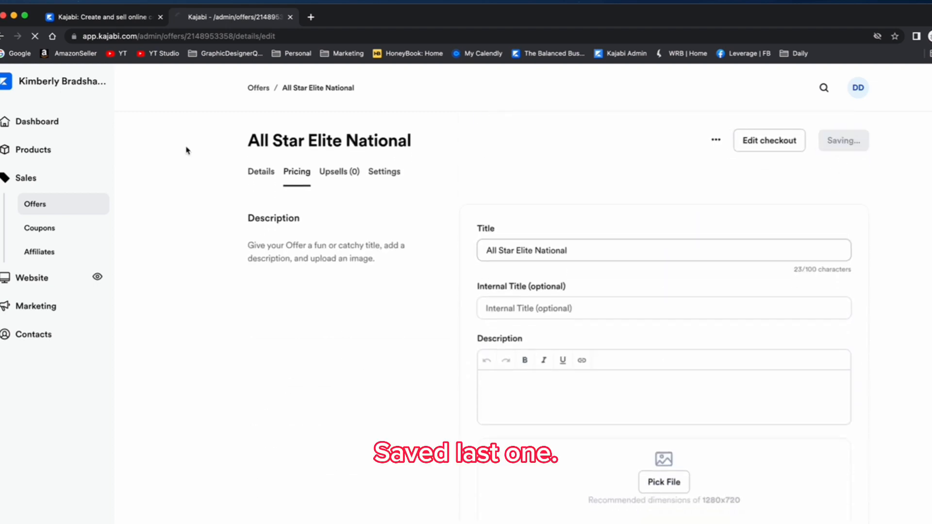
- Go back to the list of offers and open the pricing details of the All Star Elite International offer
left_click(258, 88)
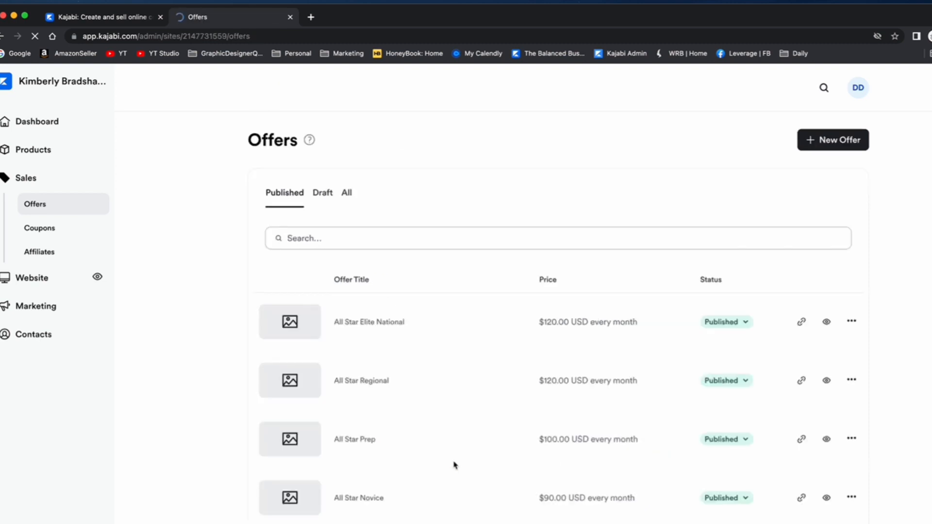
scroll(454, 464, "down", 3)
left_click(395, 382)
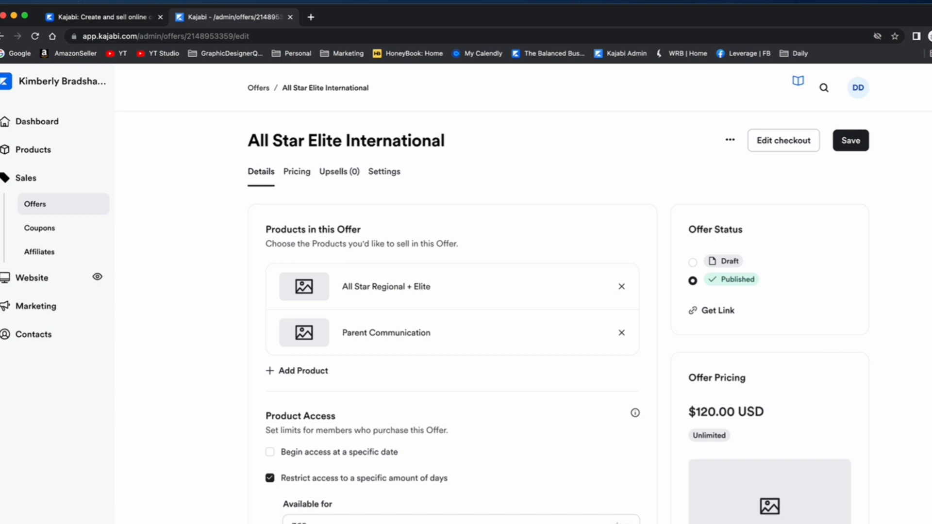
left_click(686, 445)
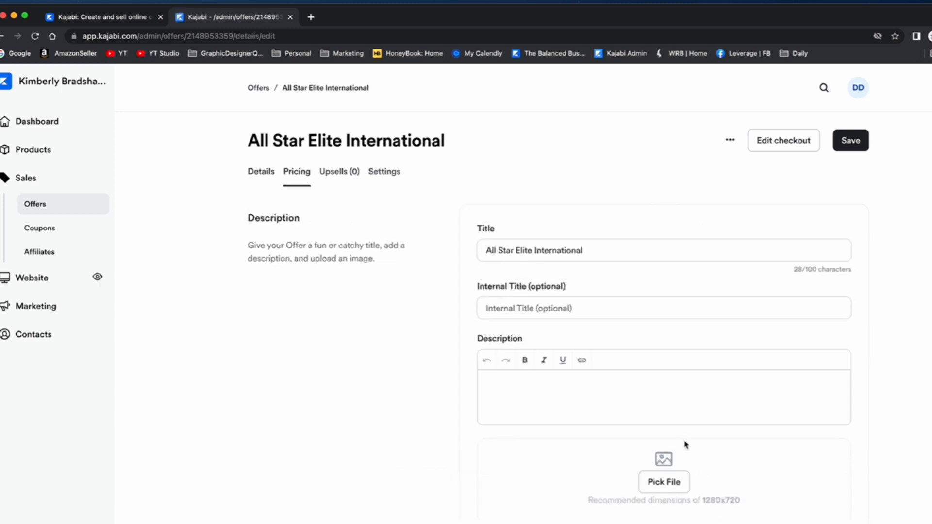
- Change the All Star Elite International offer's payment type to a subscription of 120 USD every month and save the offer
scroll(686, 445, "down", 6)
left_click(543, 337)
left_click(527, 366)
left_click(531, 368)
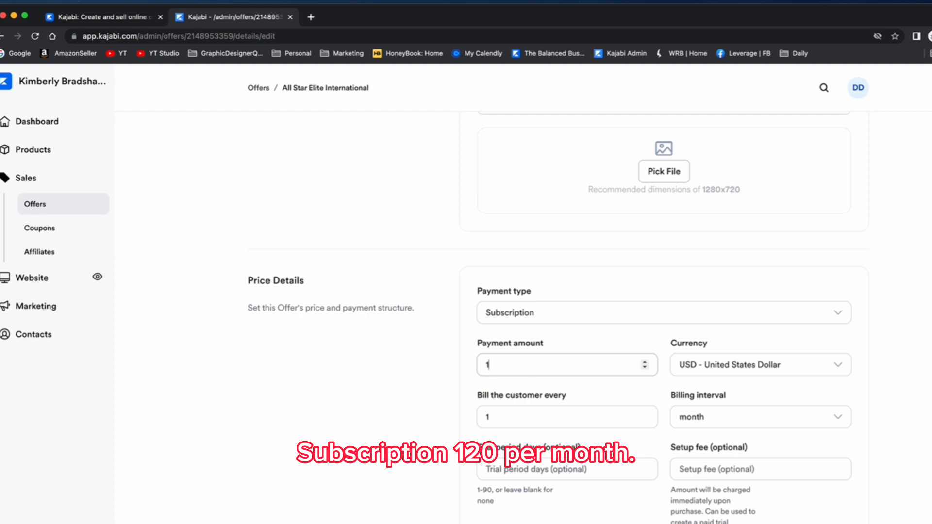
left_click(863, 430)
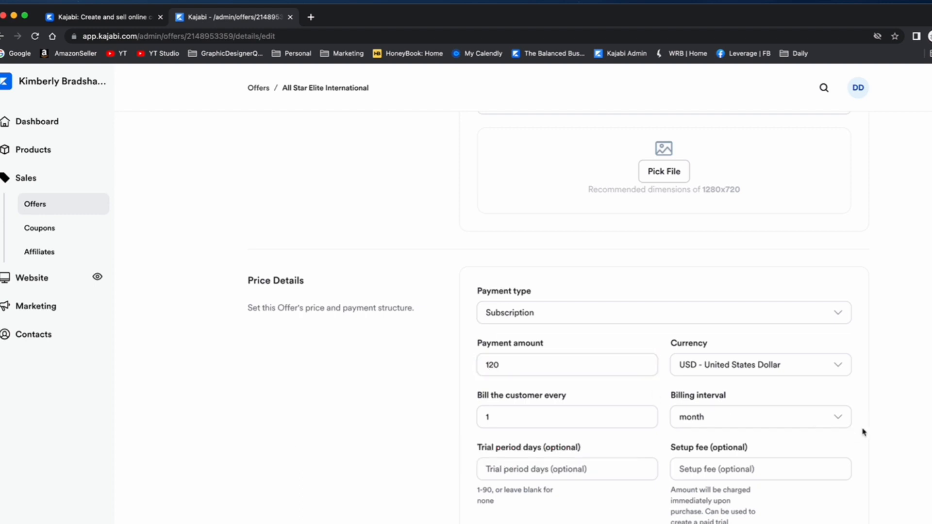
scroll(863, 430, "up", 7)
left_click(848, 146)
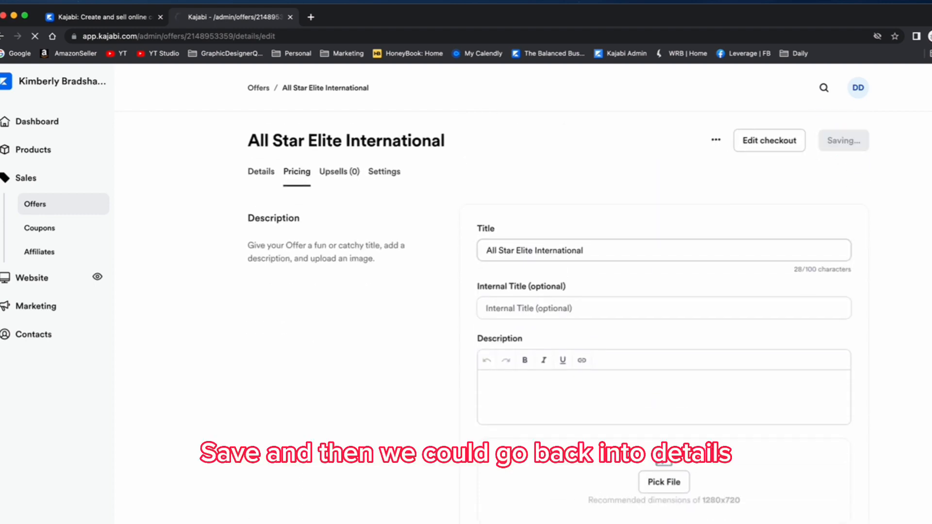
- Save the All Star Elite International offer again from its general details and return to the offers list
left_click(254, 177)
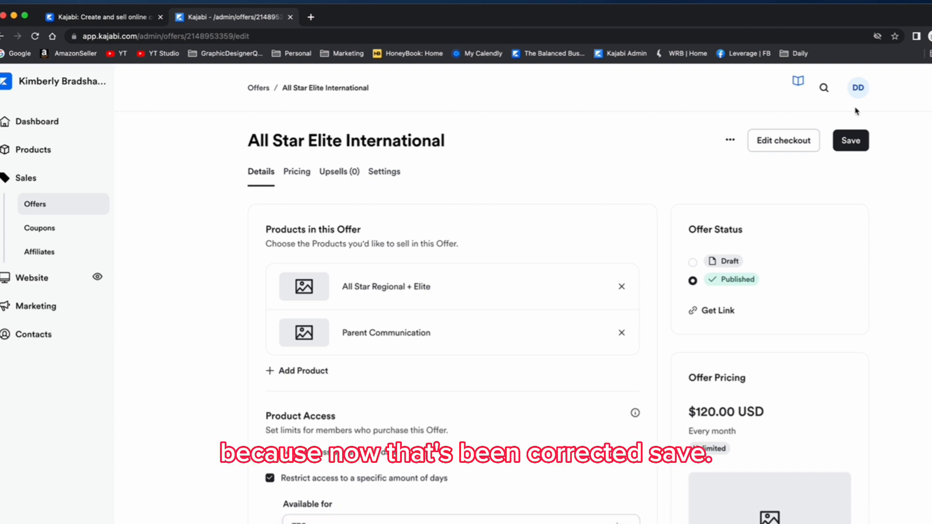
left_click(851, 141)
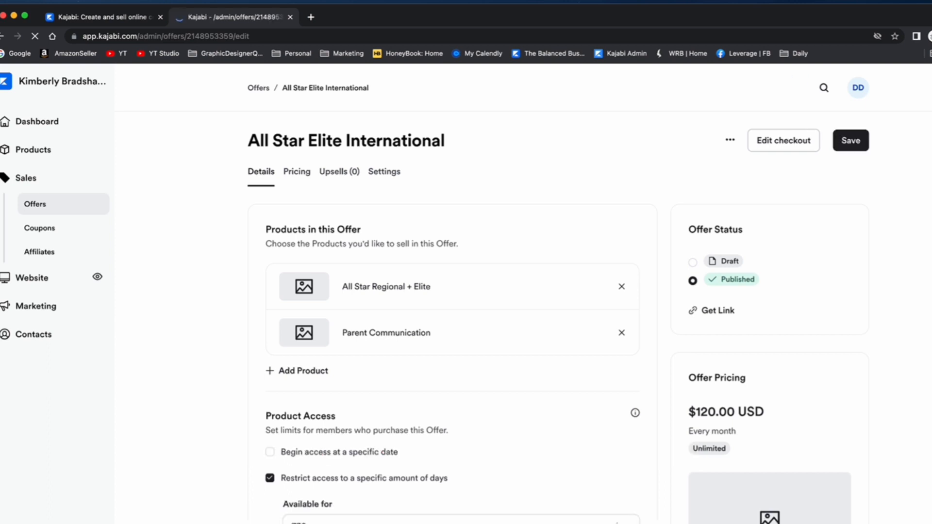
left_click(258, 88)
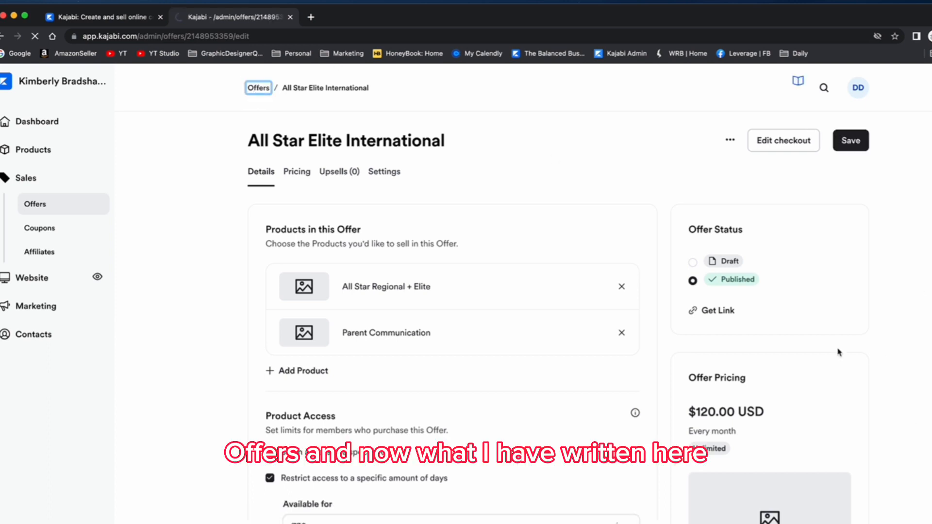
- Look over the prices of the published offers and open the All Star Novice offer
scroll(839, 352, "down", 3)
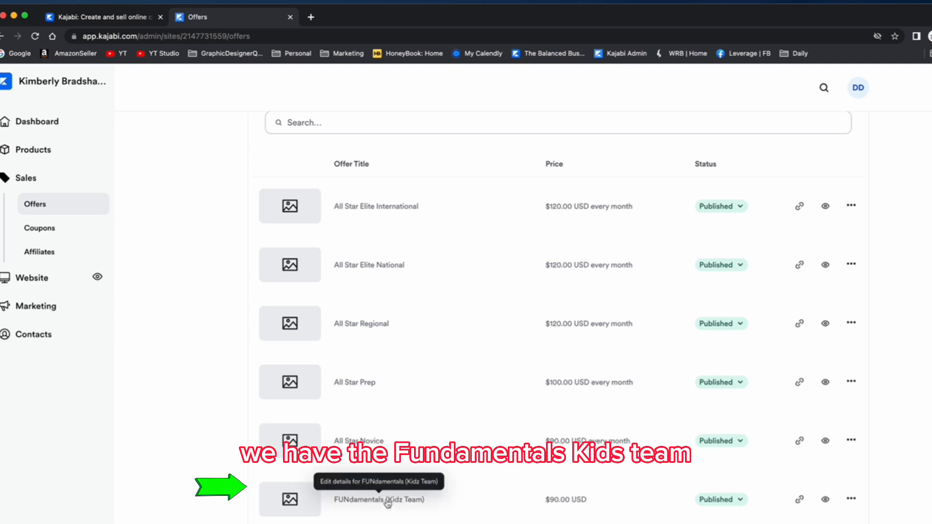
scroll(387, 503, "down", 1)
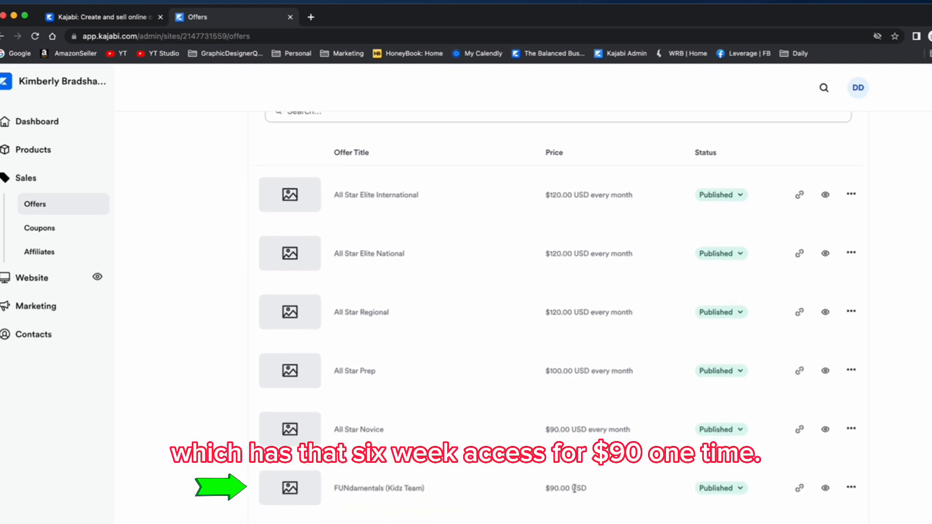
scroll(561, 478, "down", 1)
scroll(561, 477, "up", 2)
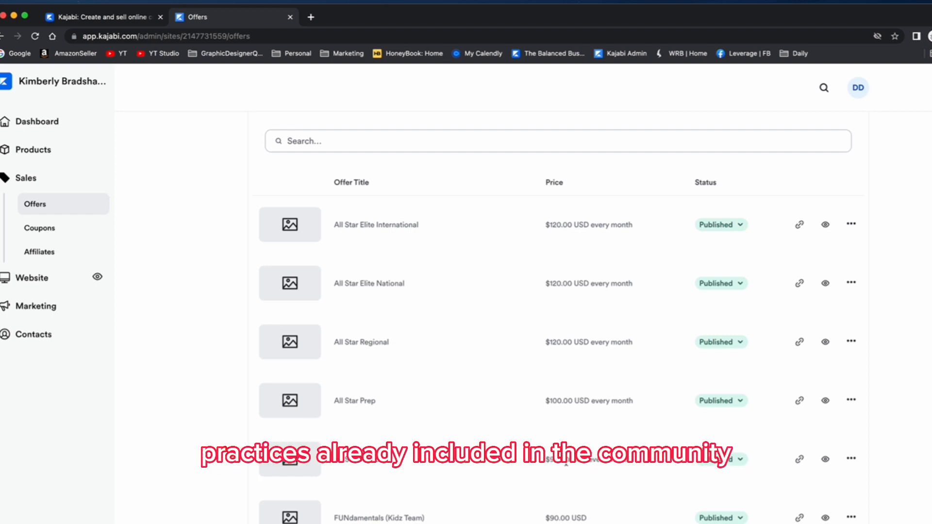
left_click(361, 464)
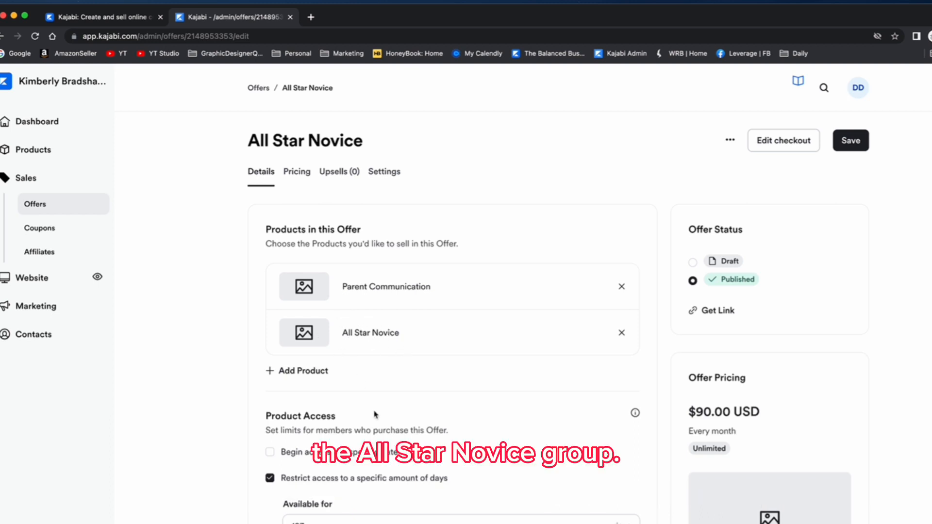
- Review the All Star Novice offer's product access, pricing and post-purchase email settings, then save the offer
scroll(362, 383, "down", 3)
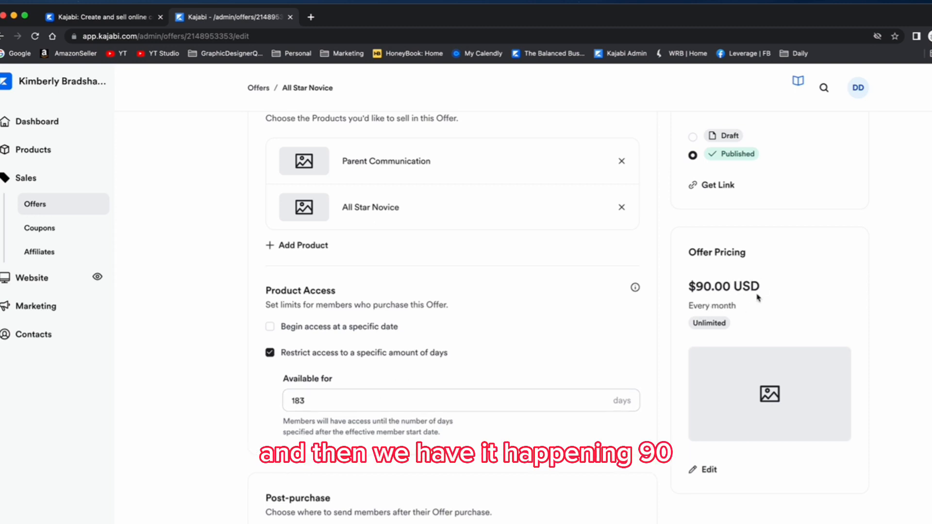
scroll(721, 313, "down", 5)
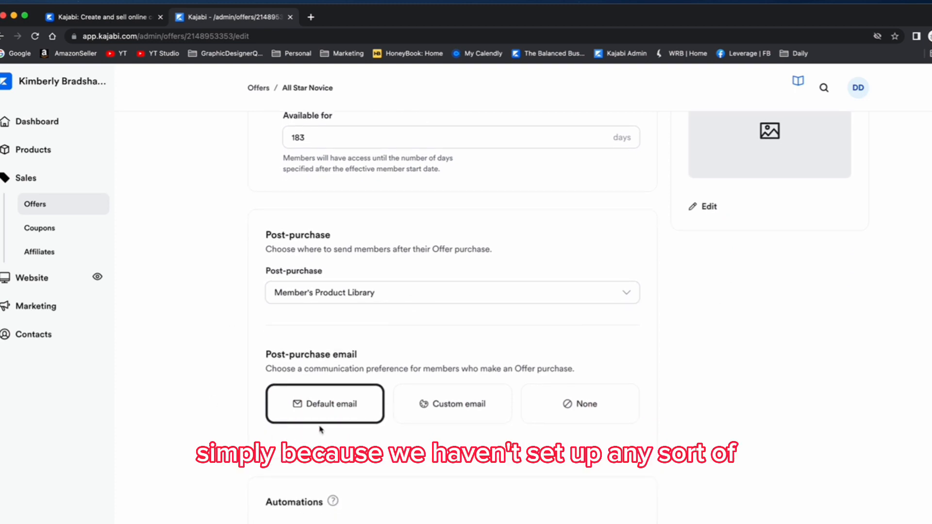
scroll(320, 429, "up", 6)
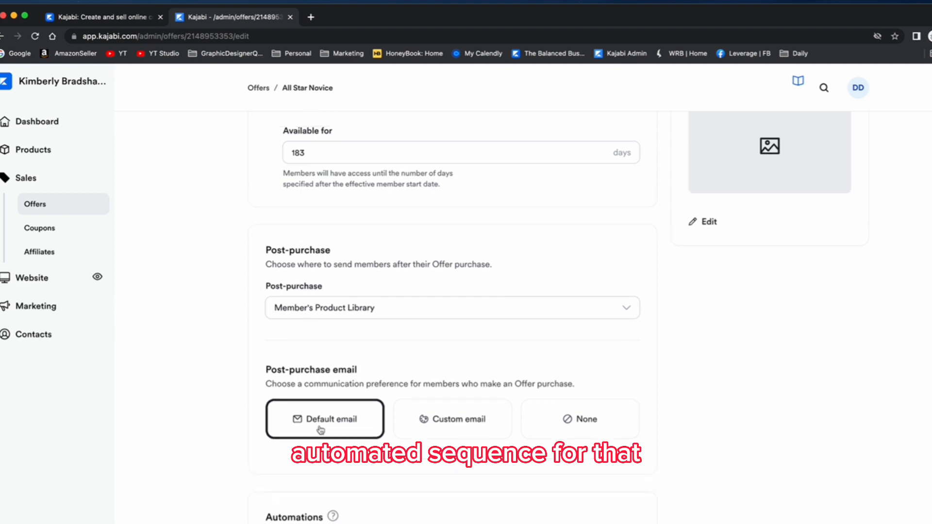
left_click(850, 141)
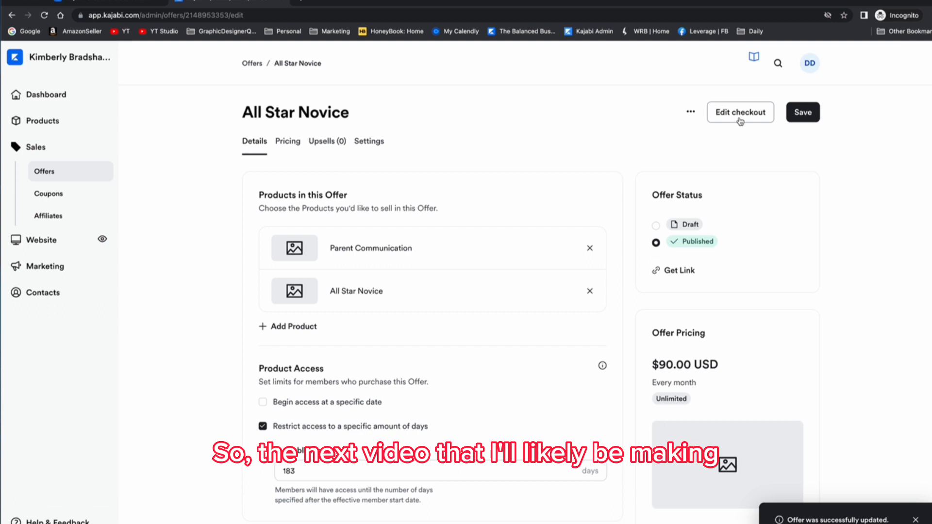
- Open the All Star Novice offer's checkout page for editing and set its service agreement to Custom service agreement
scroll(741, 119, "down", 1)
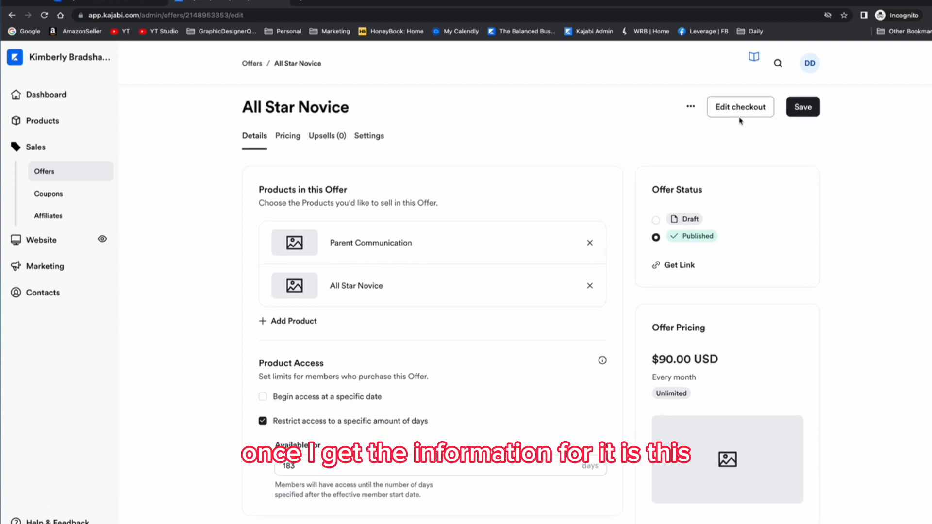
left_click(745, 115)
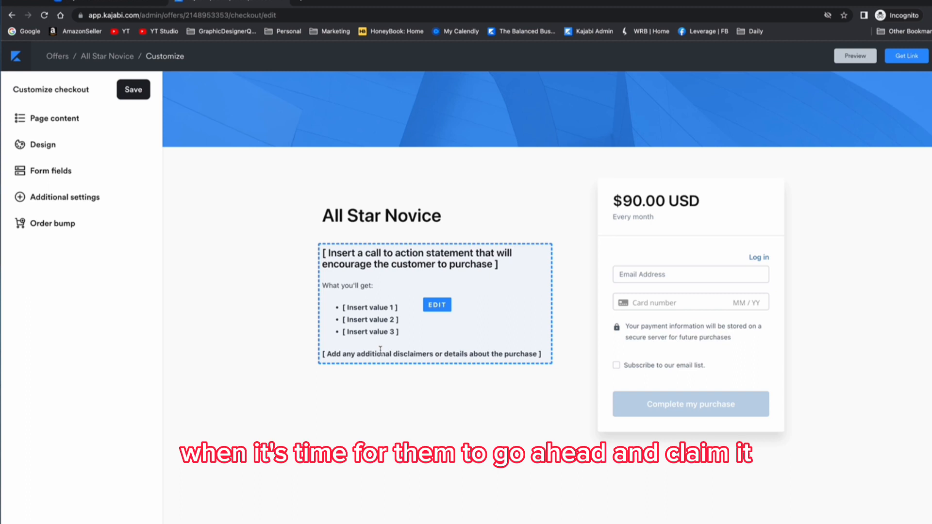
left_click(49, 197)
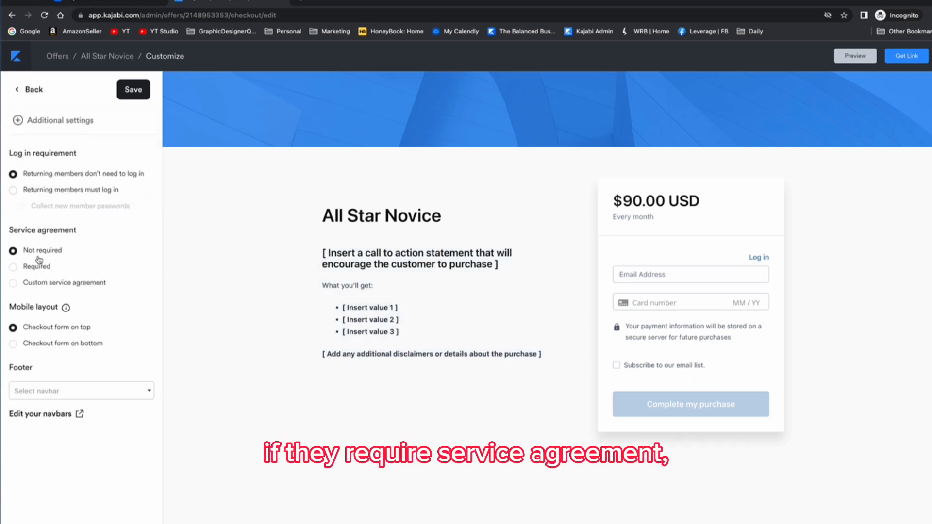
left_click(34, 283)
left_click(68, 422)
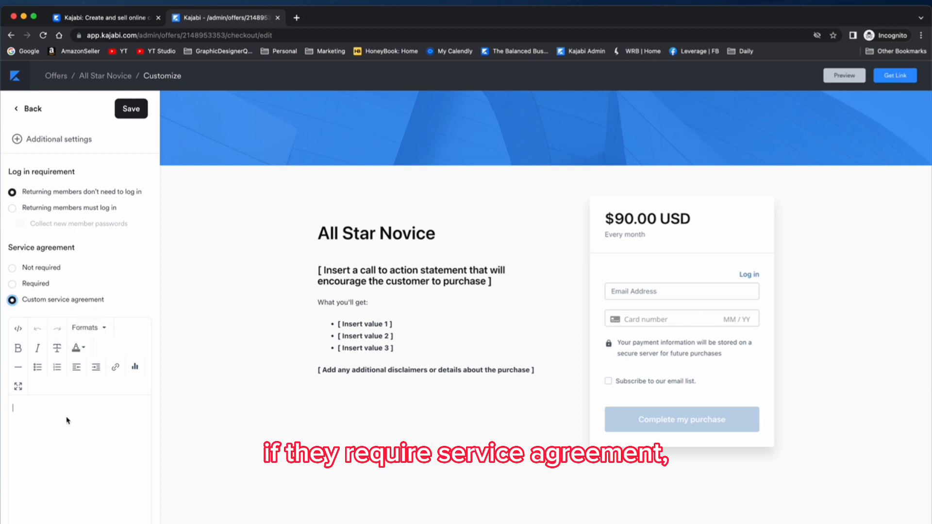
scroll(39, 332, "down", 1)
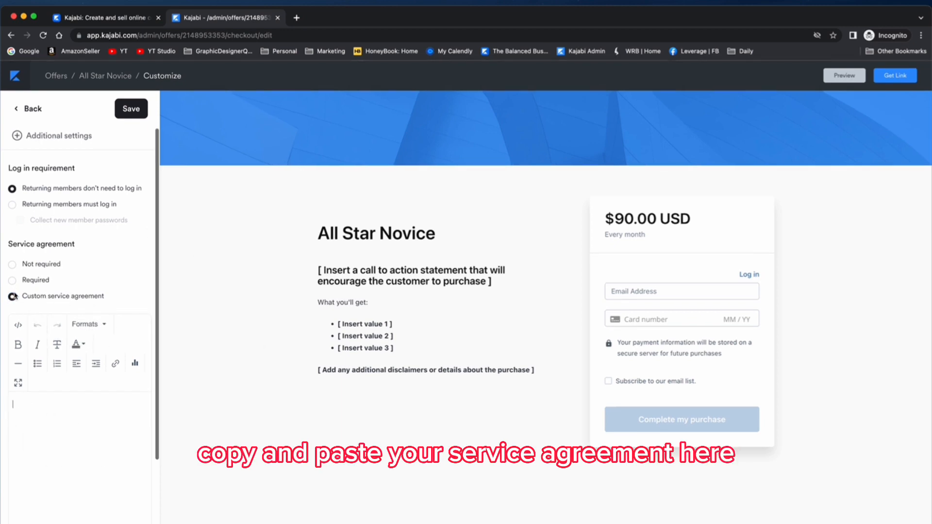
scroll(124, 261, "down", 2)
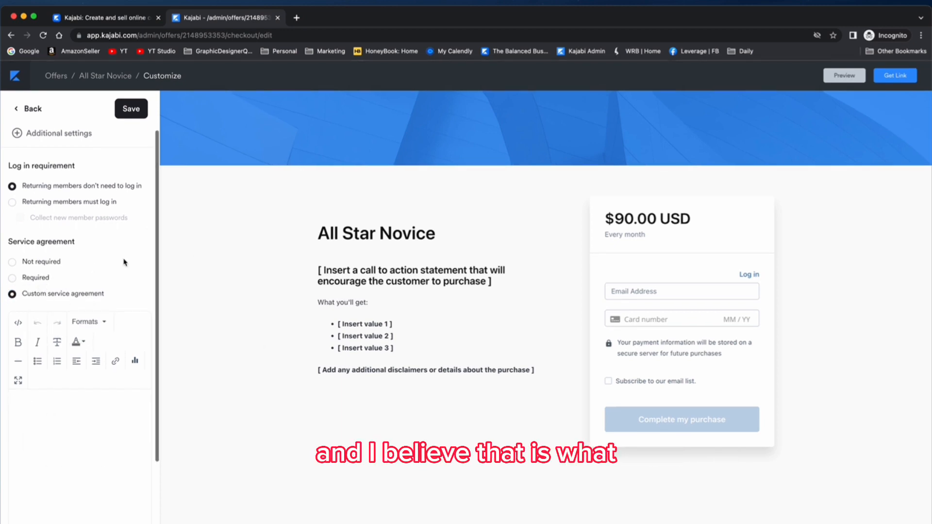
scroll(125, 262, "up", 3)
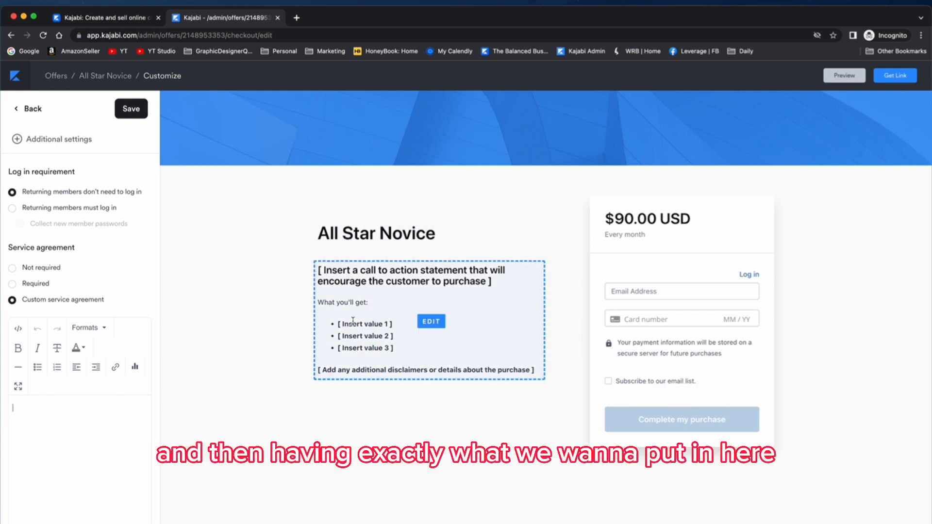
- Try to save the customized checkout page from its main settings, then go back to the list of published offers
left_click(34, 109)
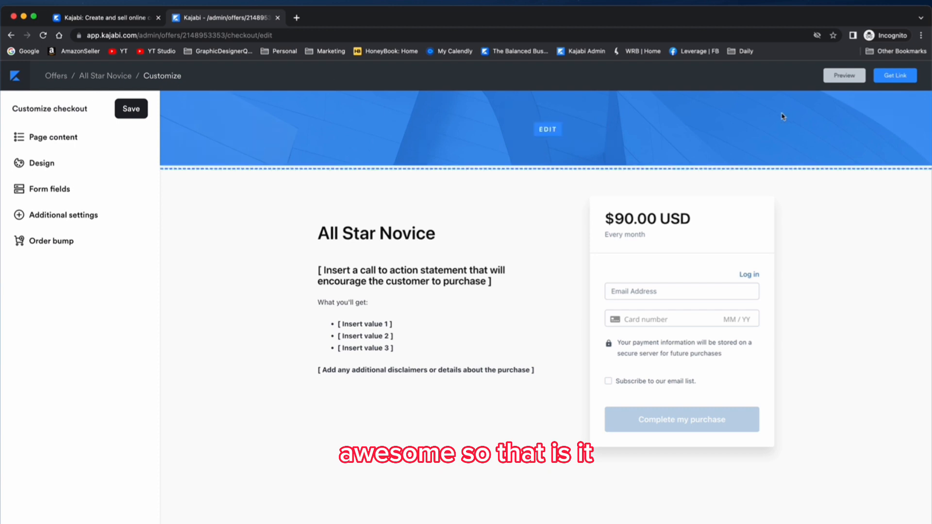
left_click(130, 109)
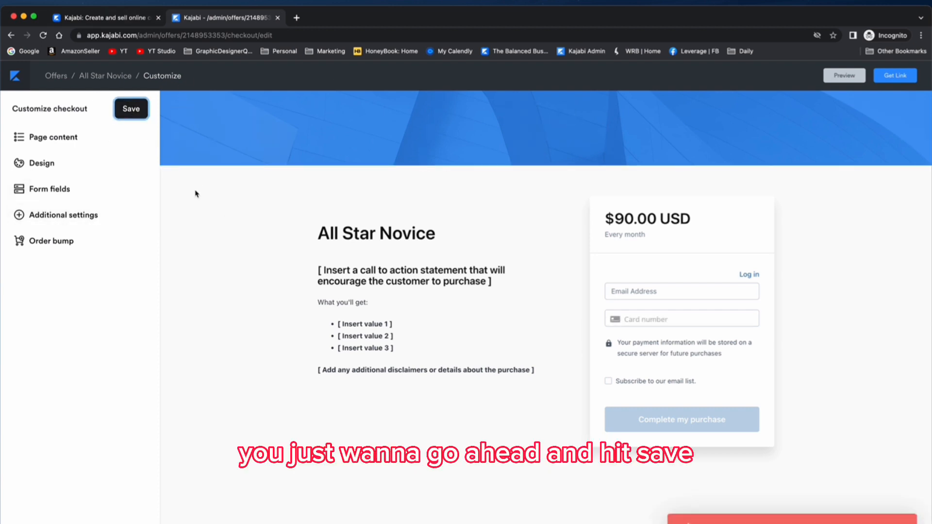
left_click(56, 77)
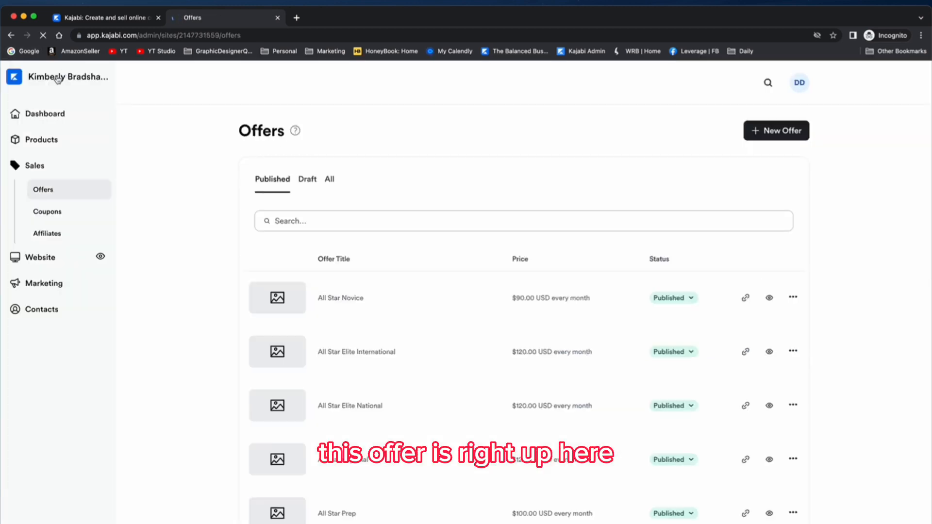
scroll(498, 311, "down", 7)
scroll(499, 311, "up", 7)
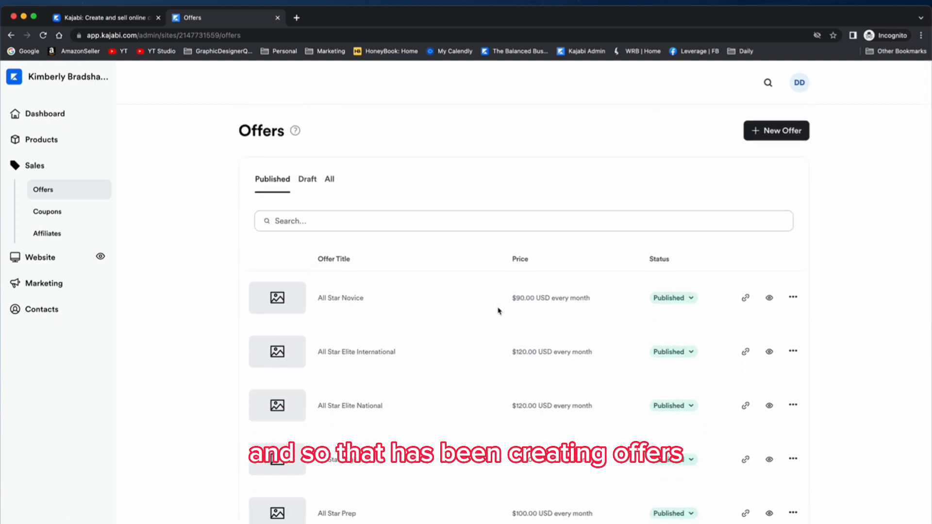